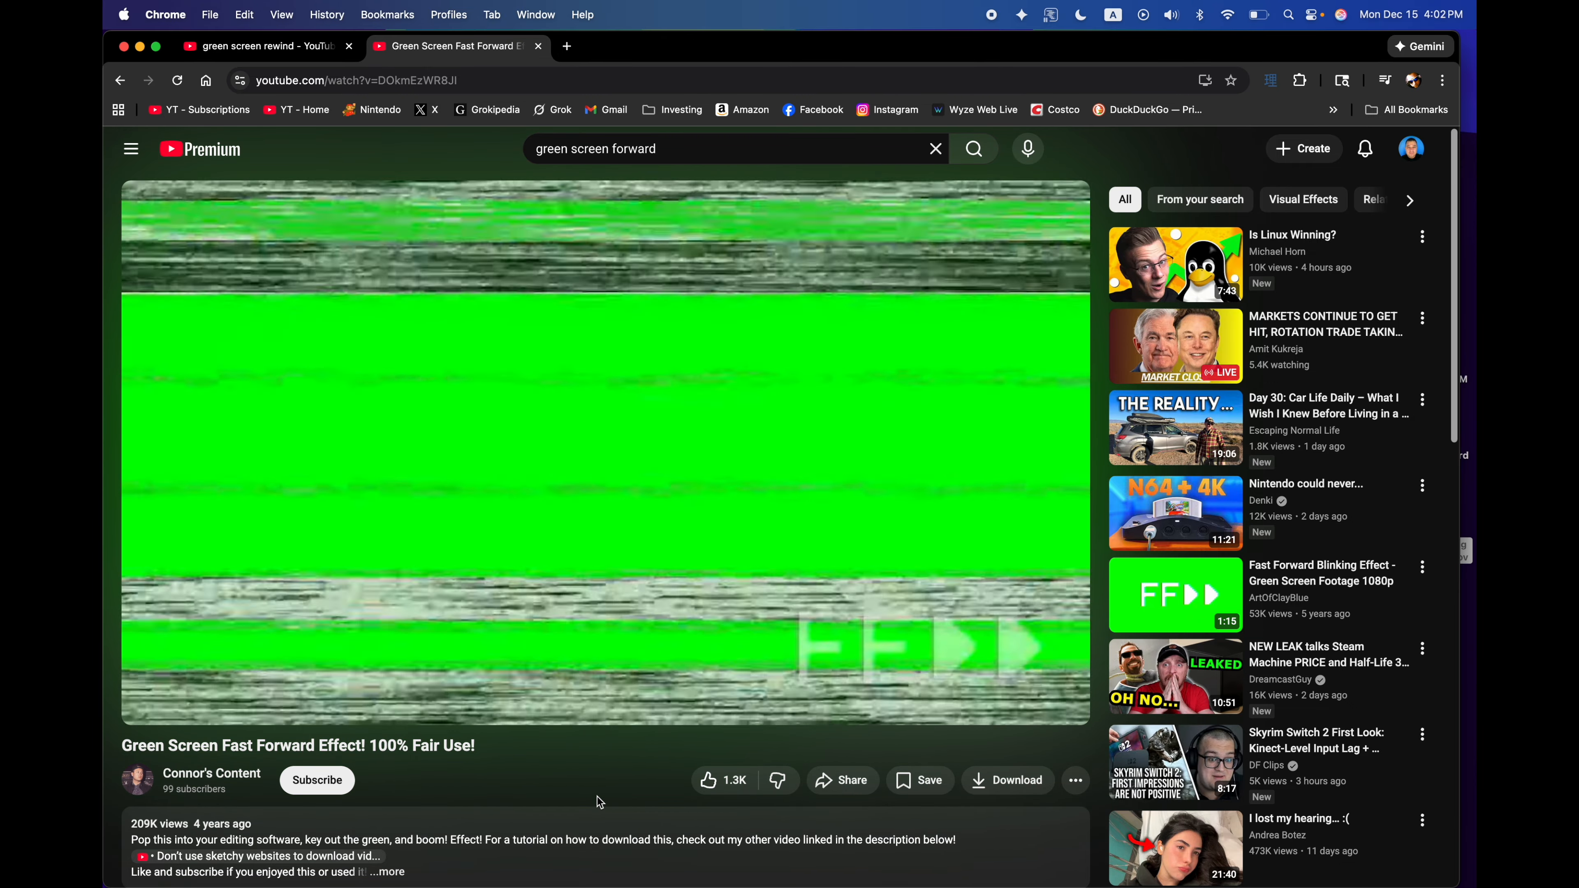
- Launch QuickTime Player from the Applications folder
mouse_move(163, 710)
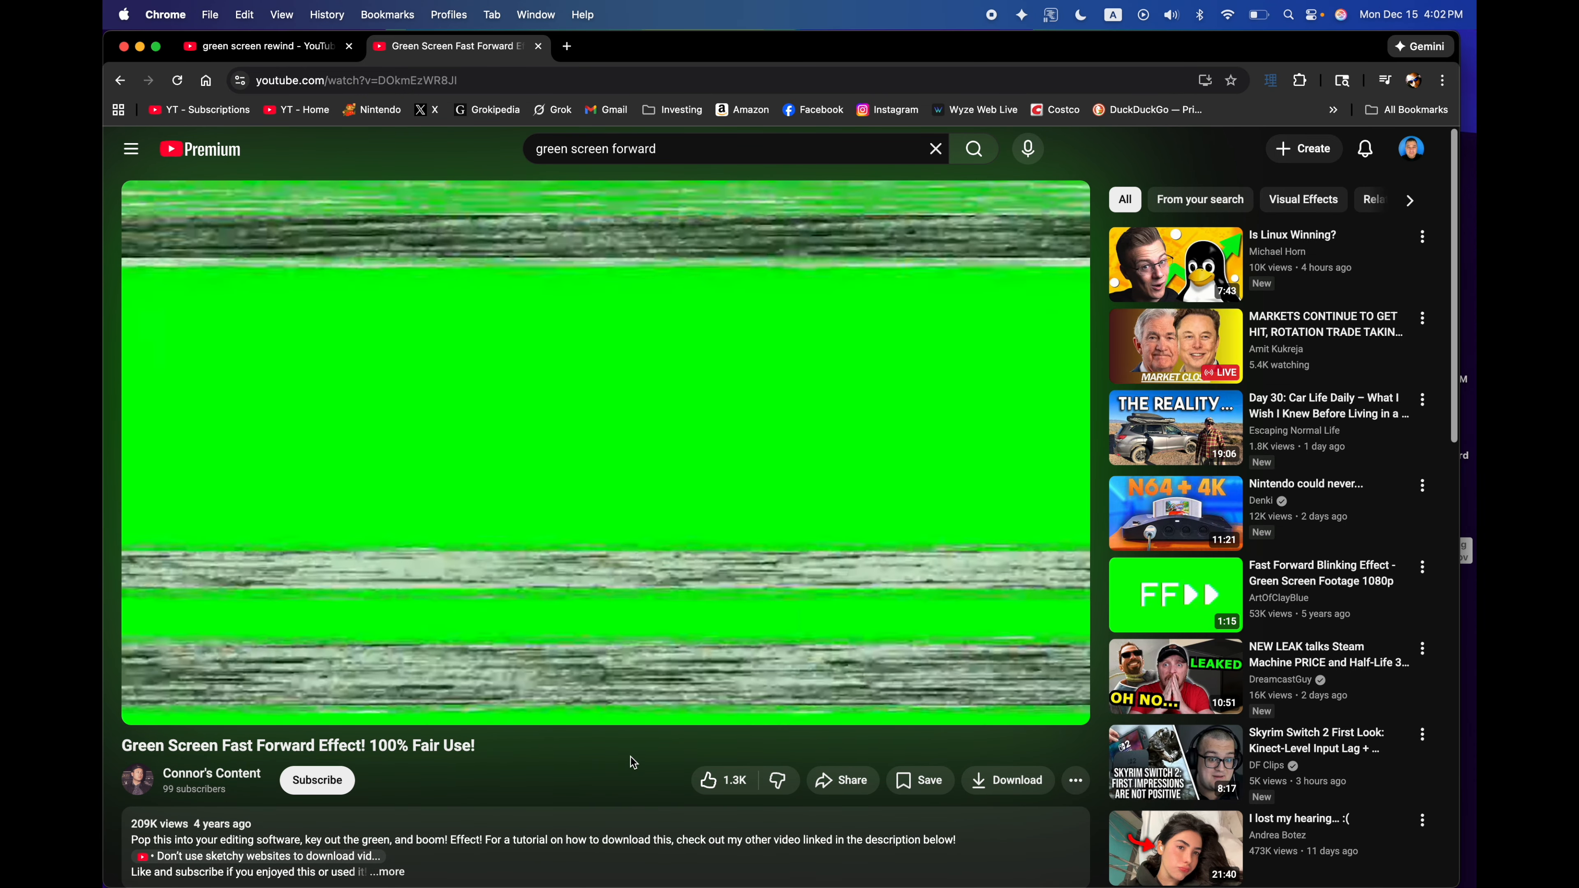
mouse_move(240, 884)
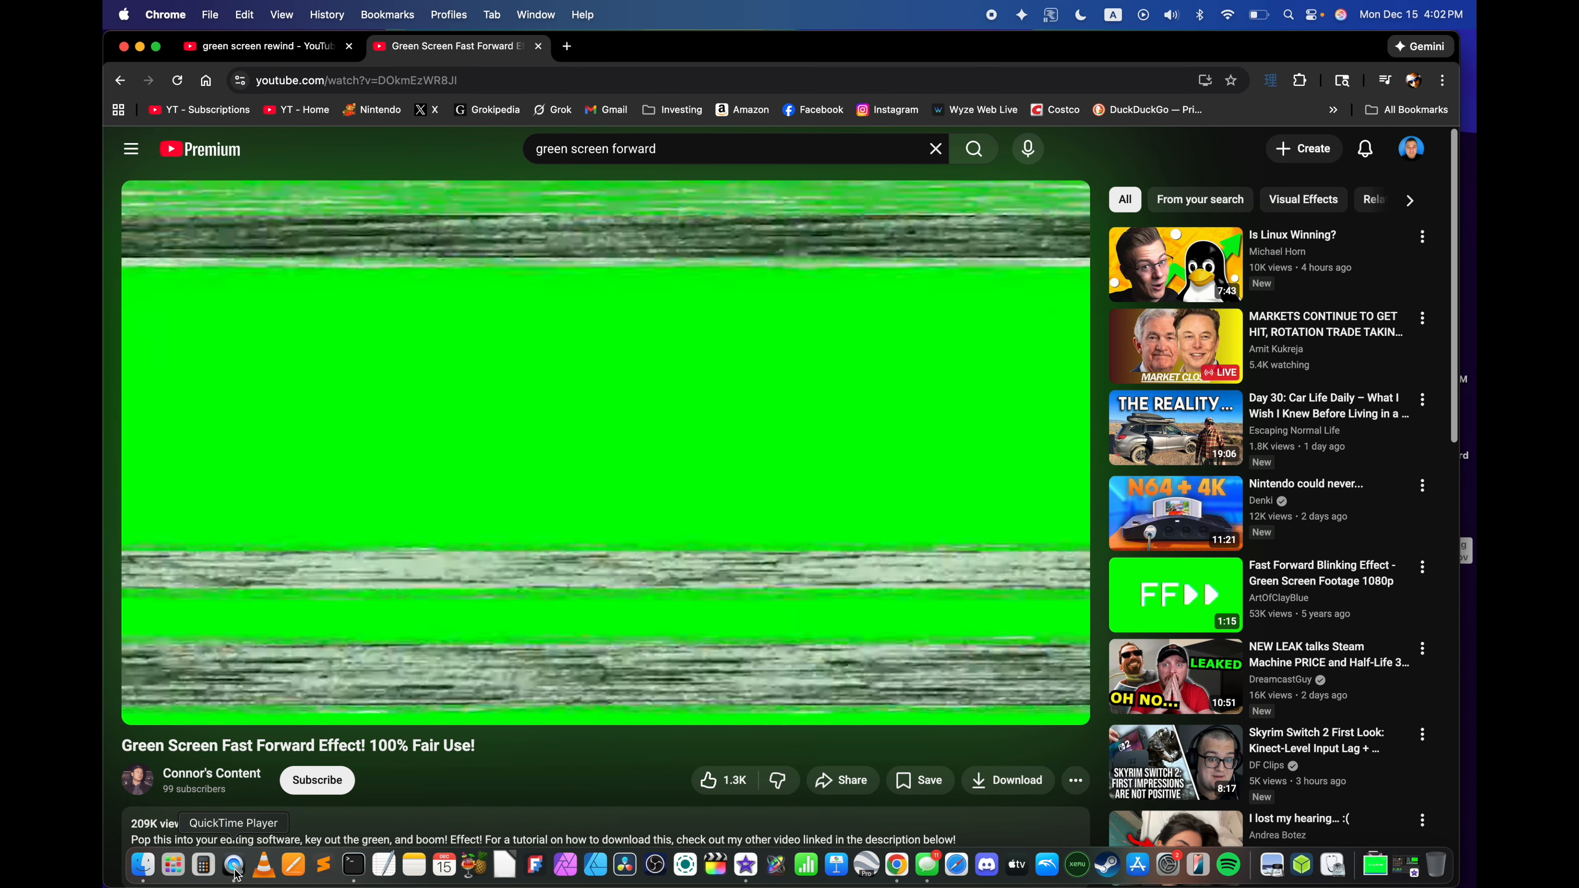
click(144, 867)
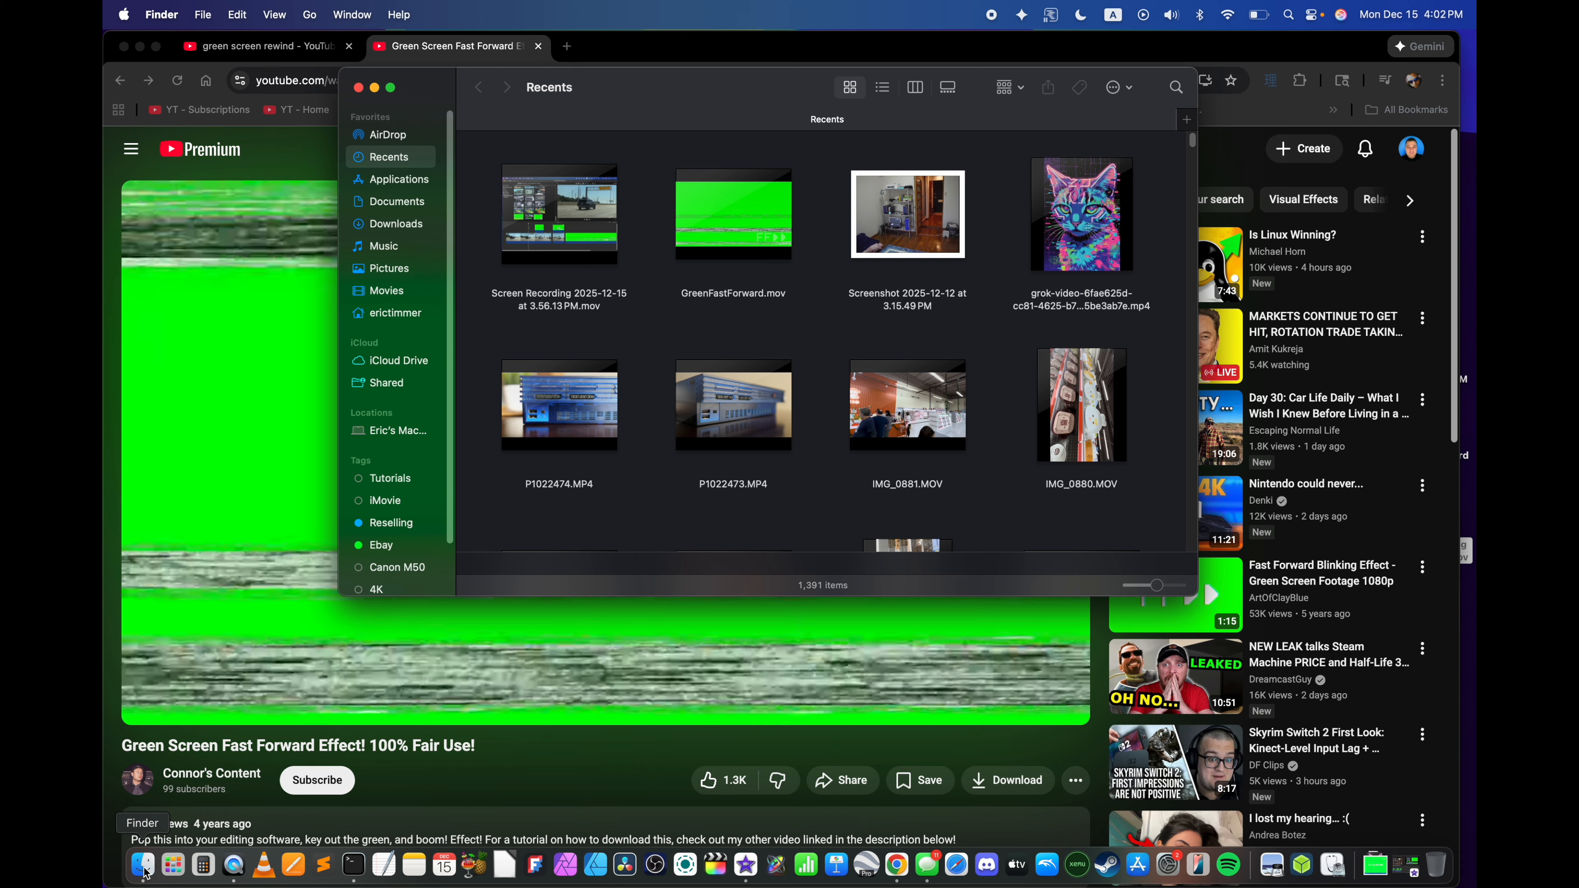
click(398, 180)
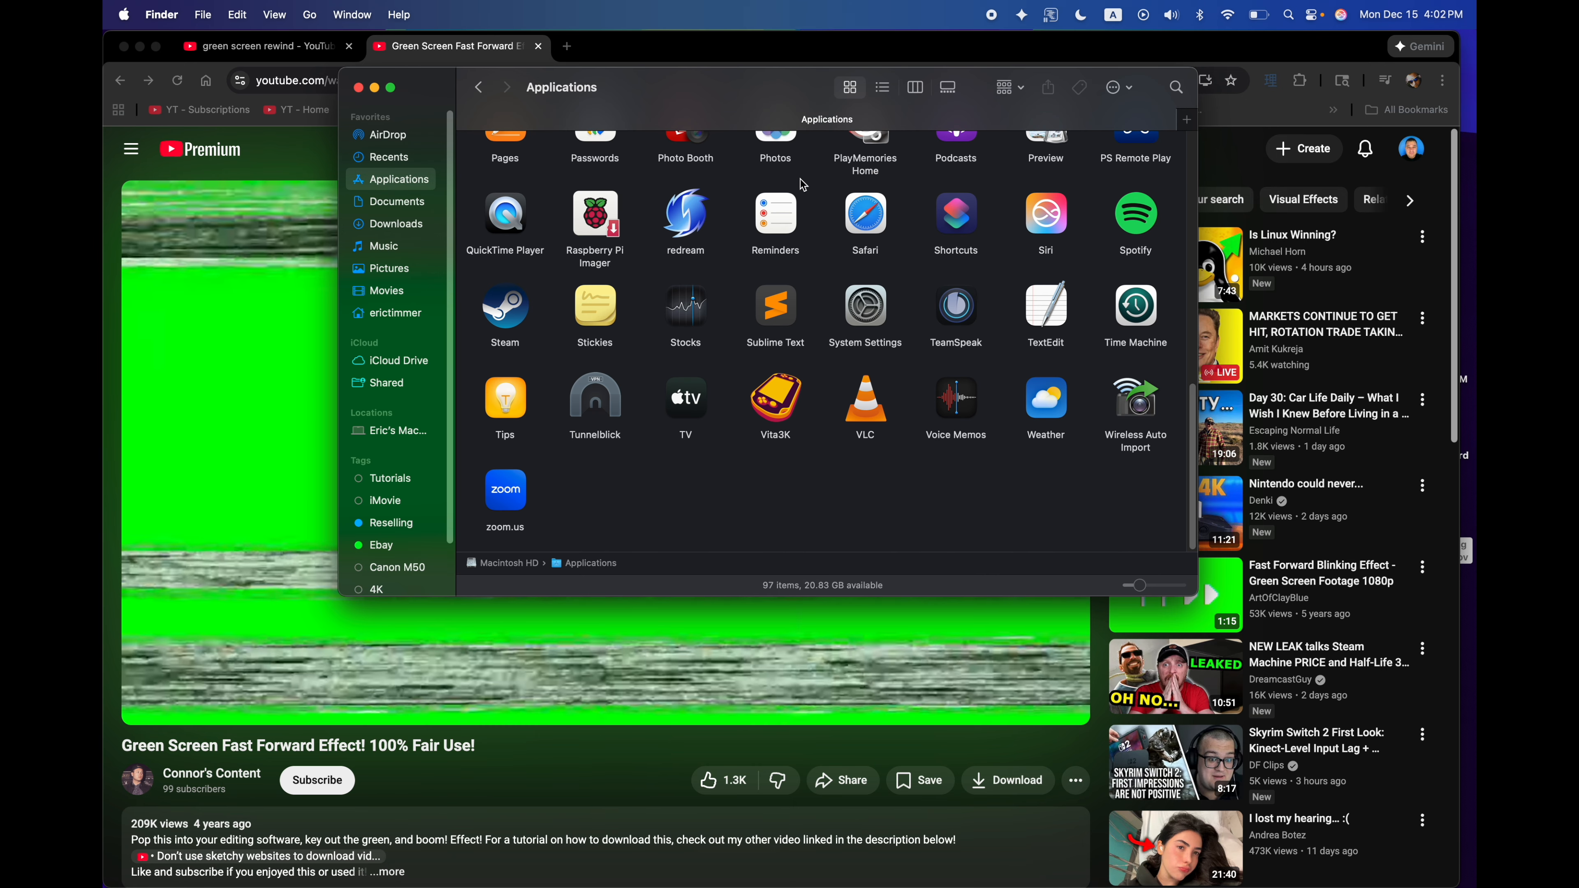
mouse_move(505, 216)
mouse_down()
mouse_move(463, 878)
mouse_move(511, 207)
mouse_up()
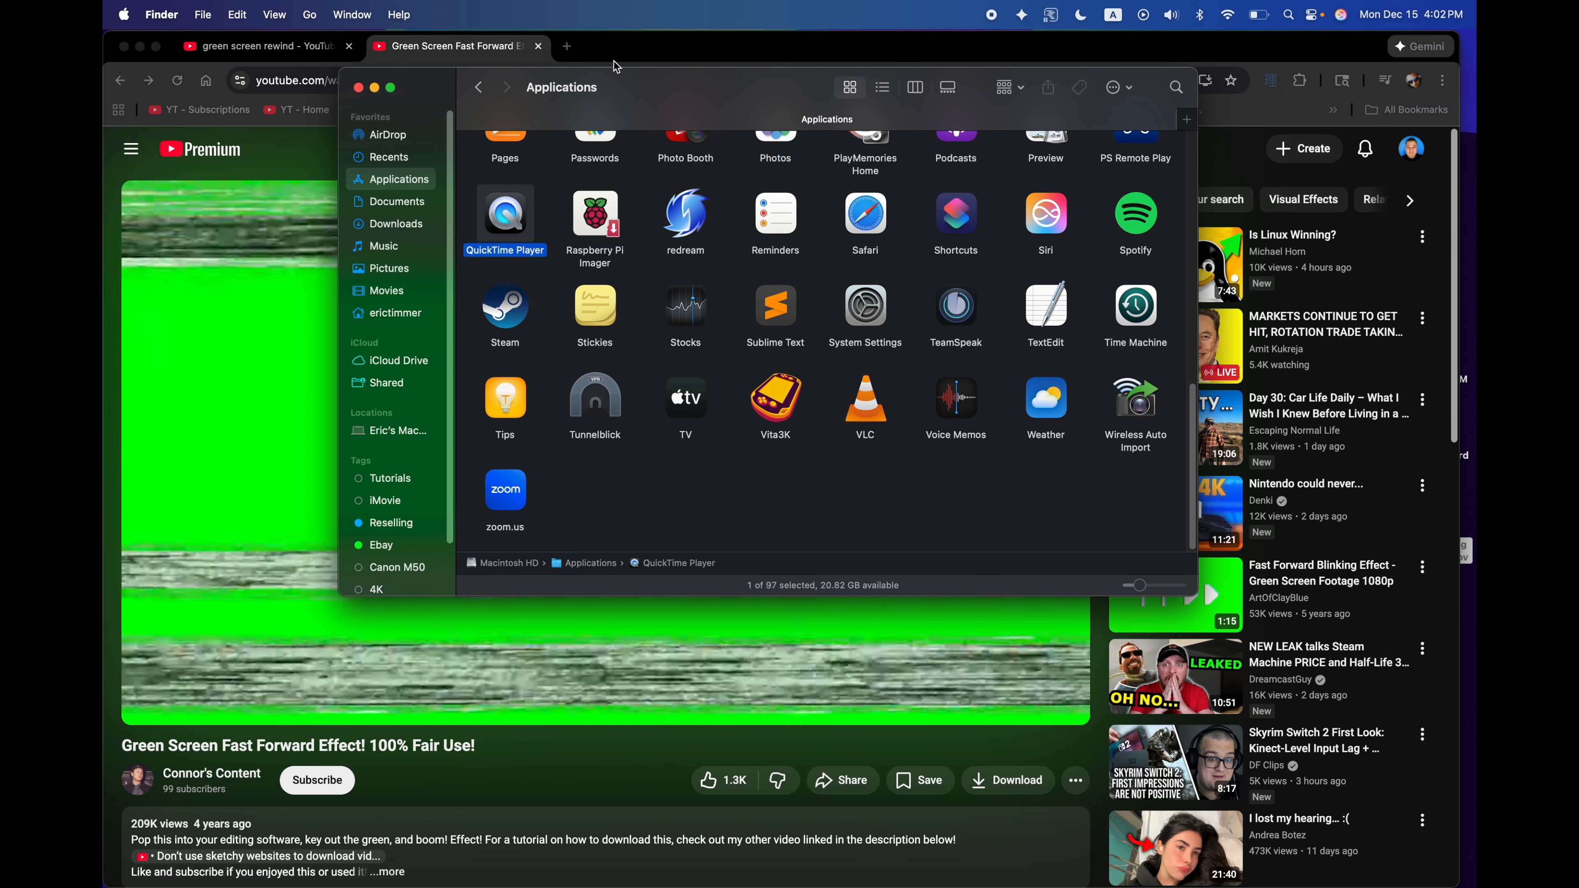
click(621, 50)
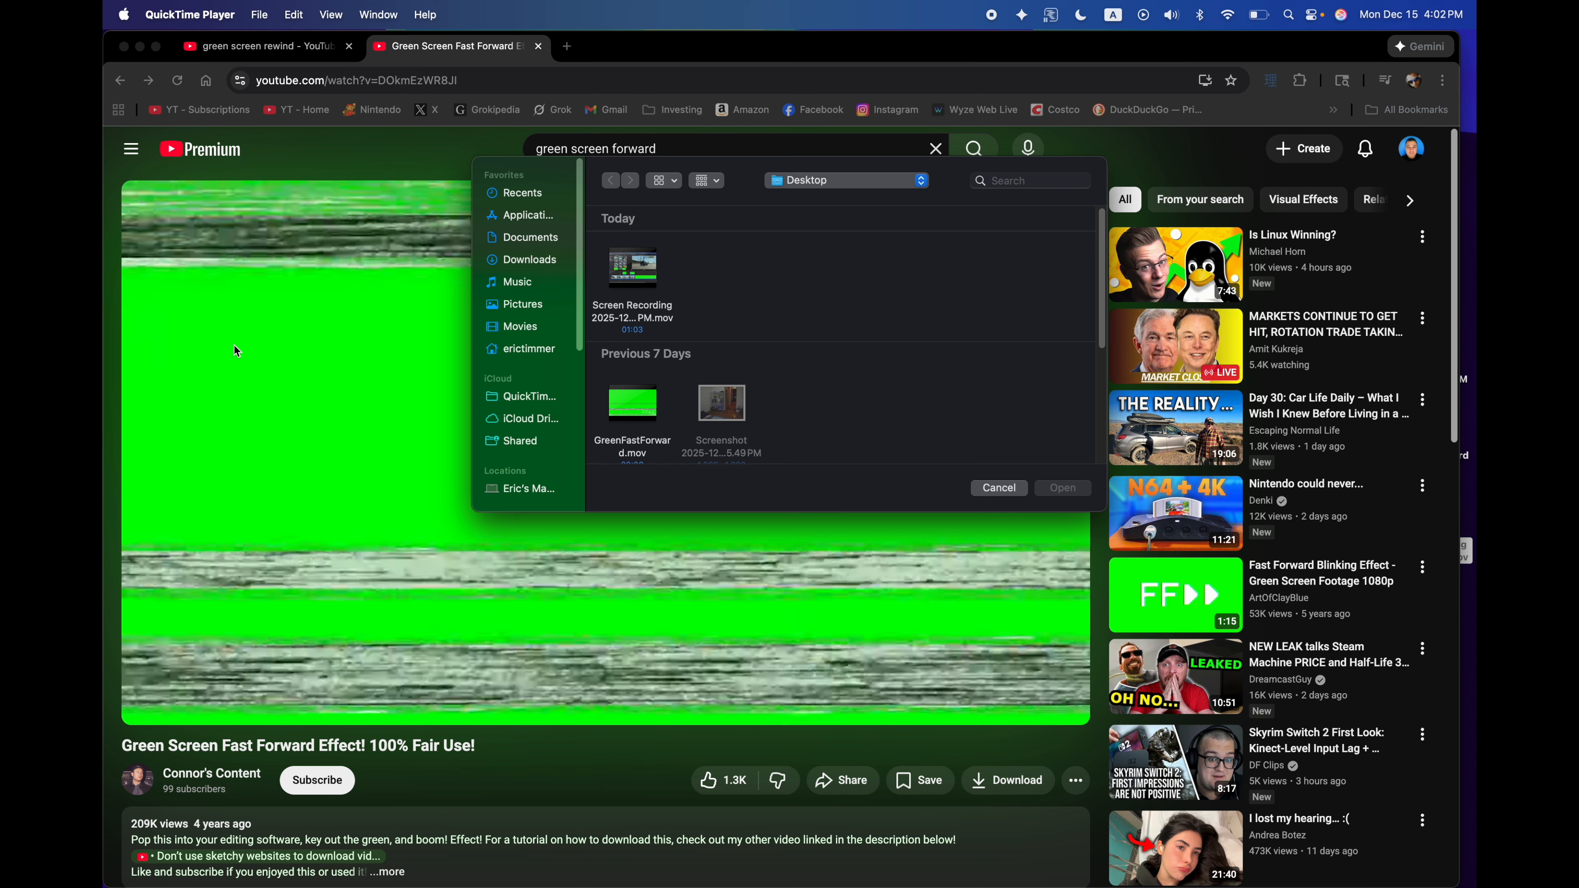
- Look up QuickTime Player's New Screen Recording command, and play the fast-forward green screen video in Chrome
click(272, 10)
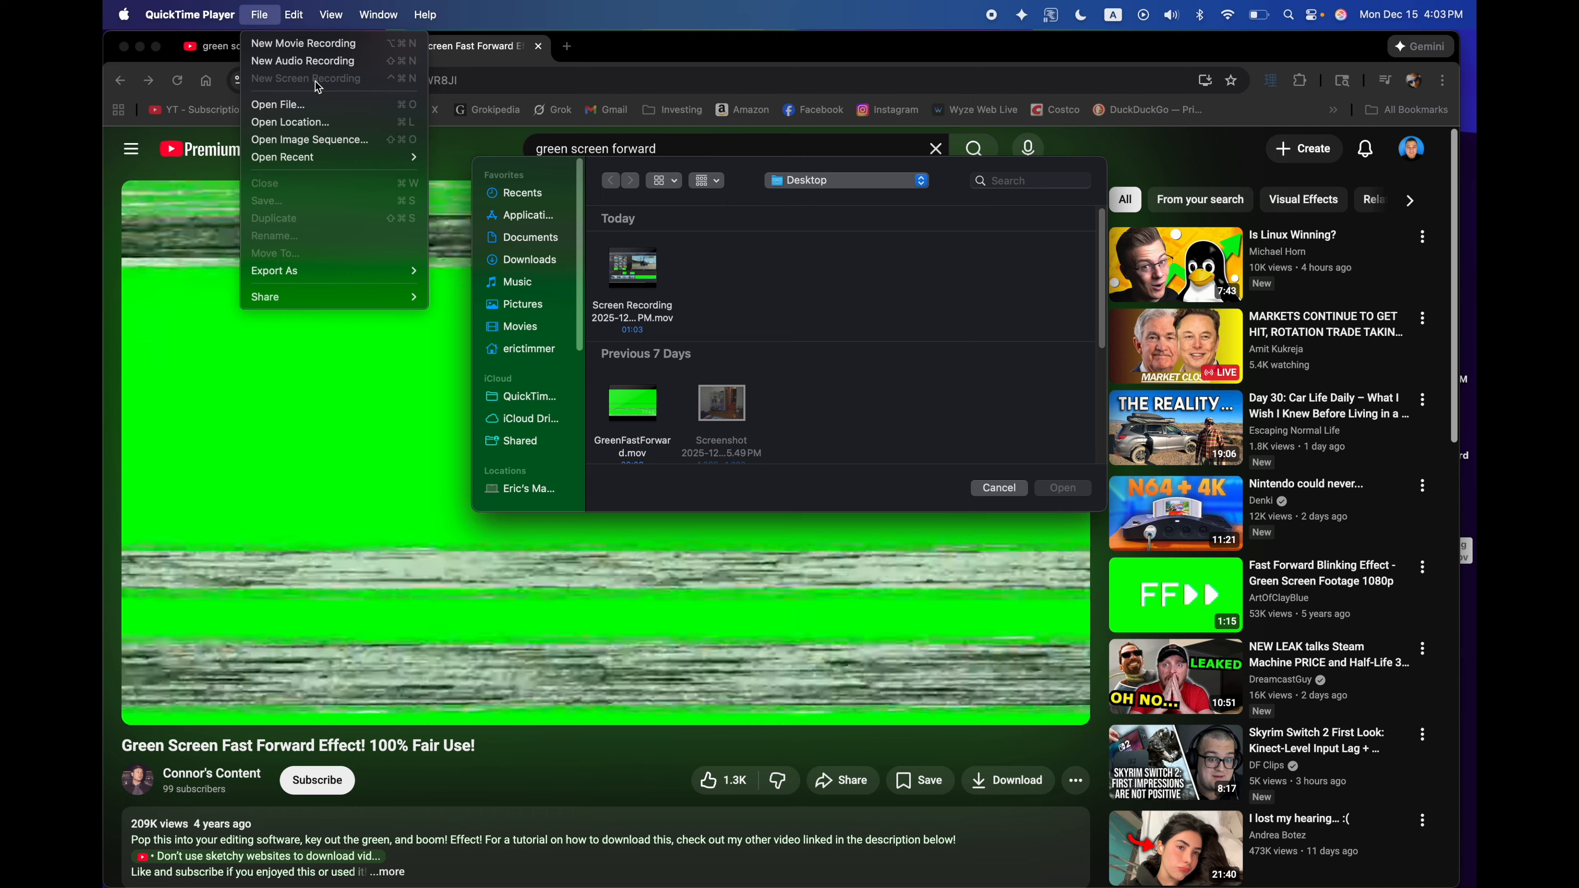
click(591, 48)
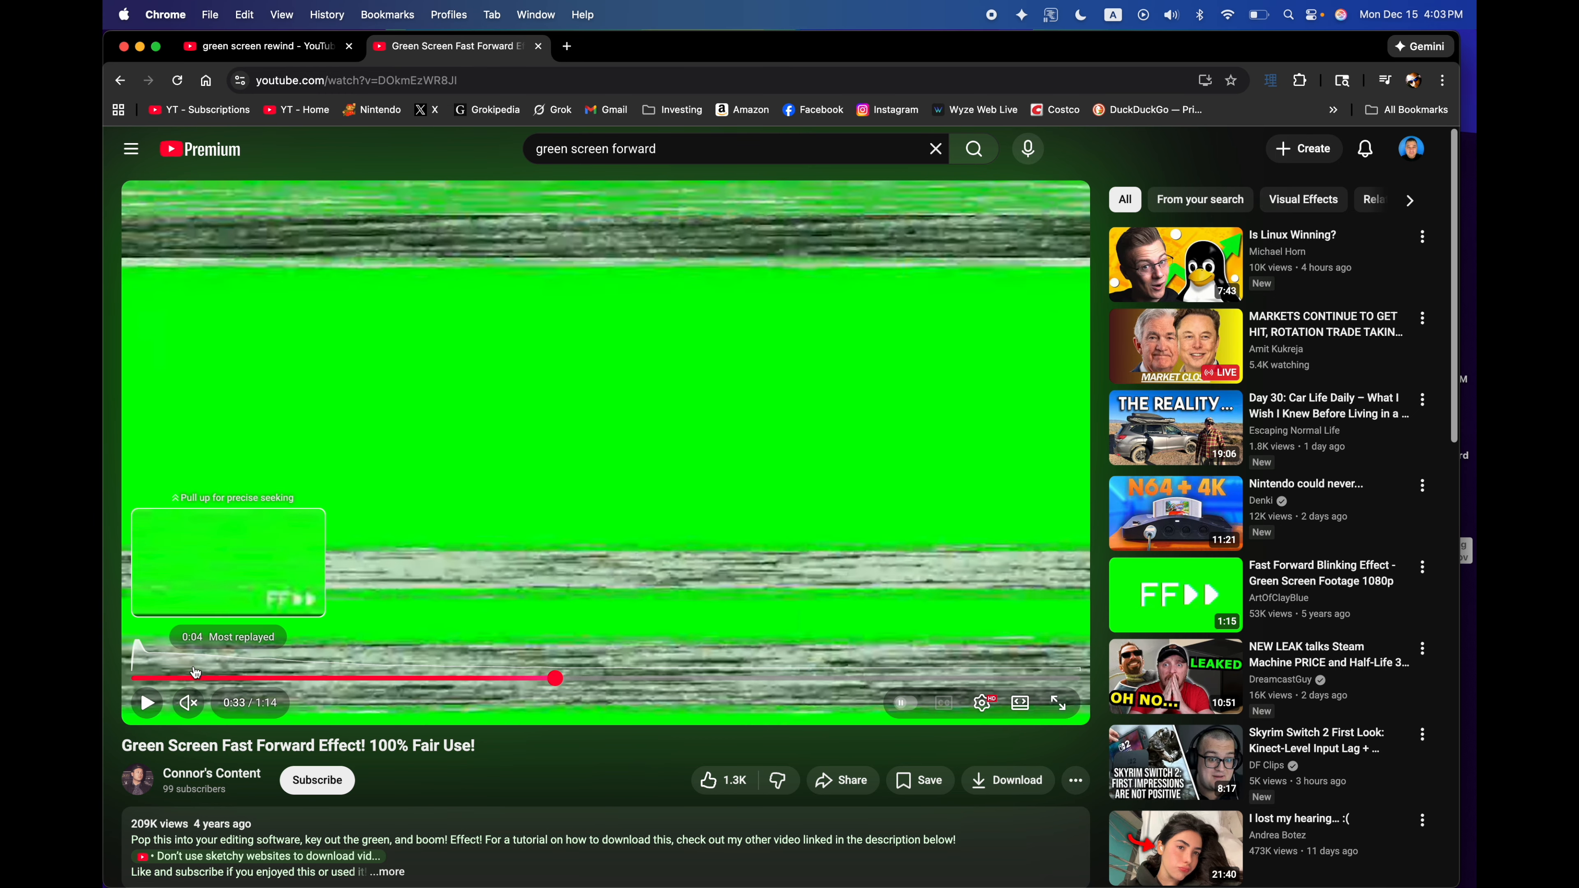
click(153, 713)
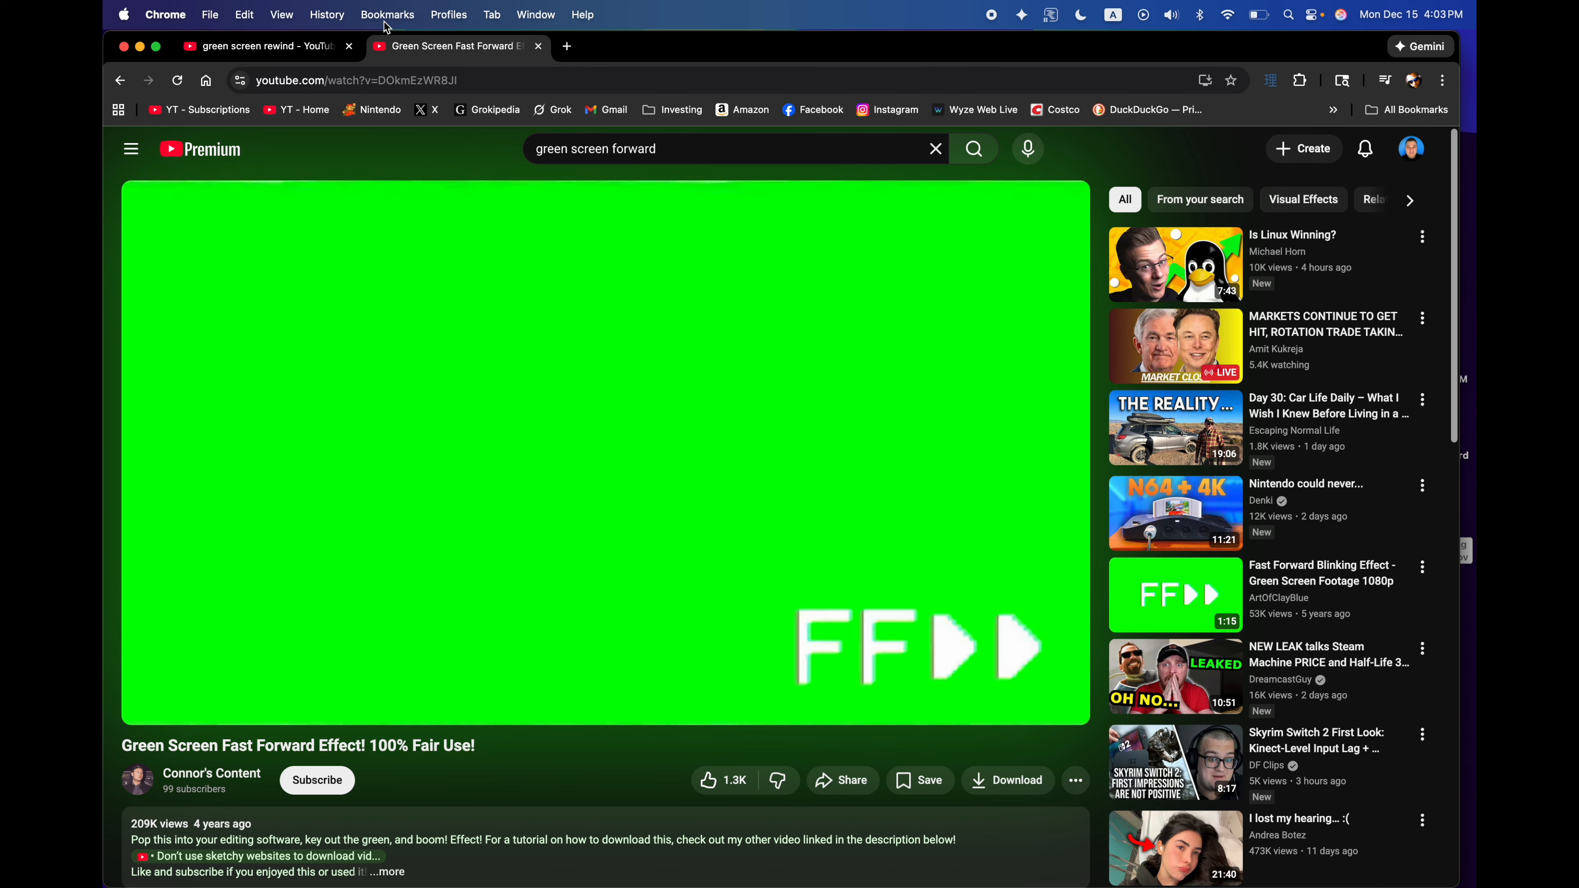
- Minimize Chrome, cancel the file-open dialog and open GreenFastForward.mov from the desktop
click(140, 47)
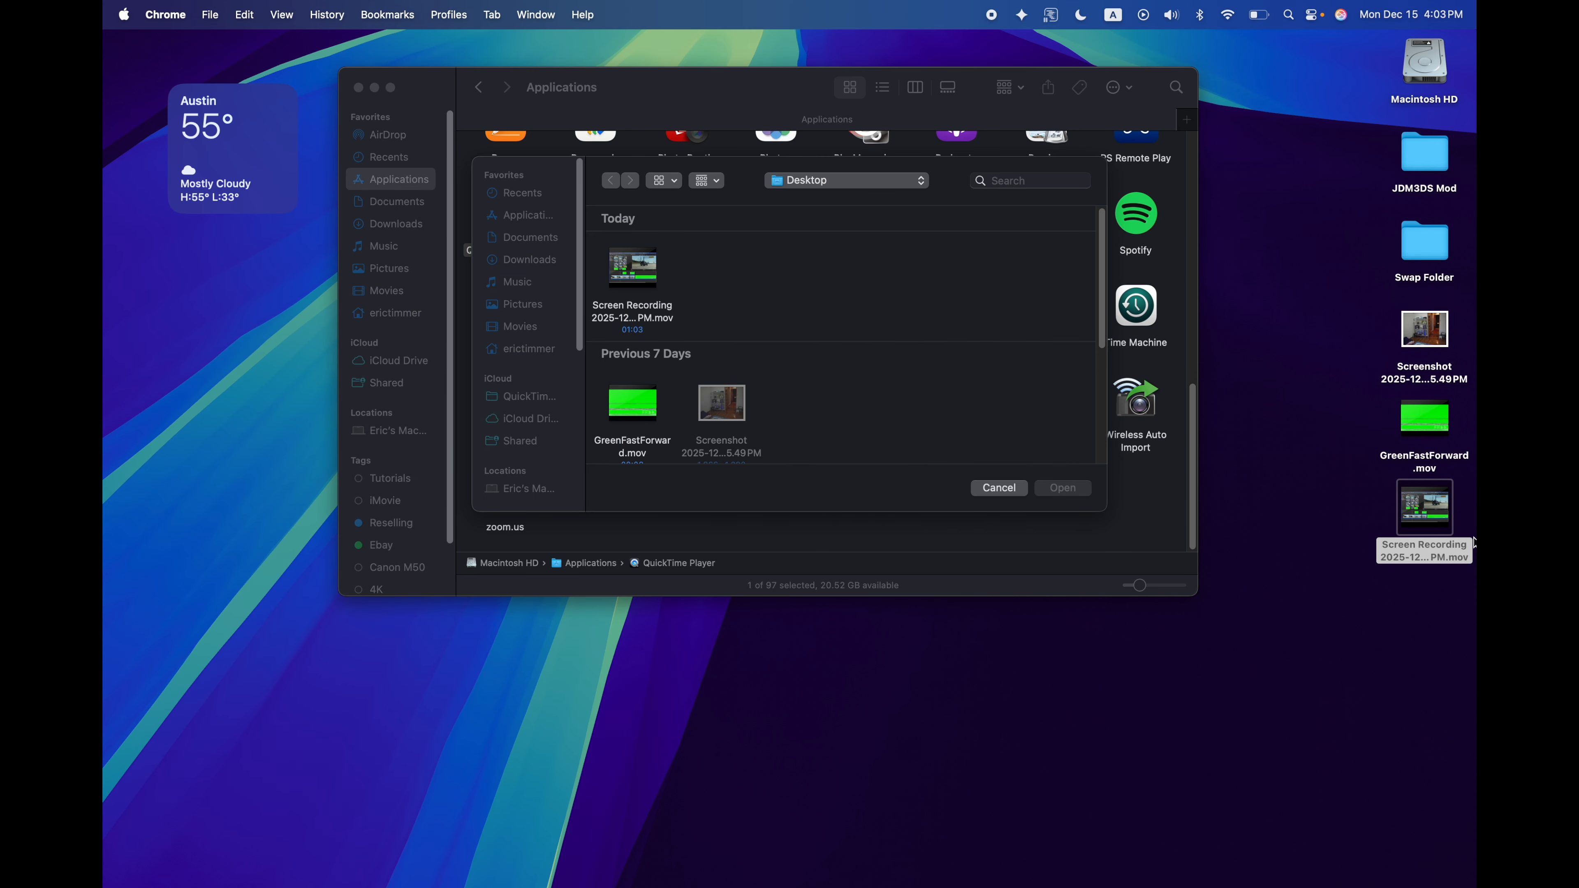
click(1011, 492)
click(1321, 441)
click(1446, 431)
double_click(1446, 431)
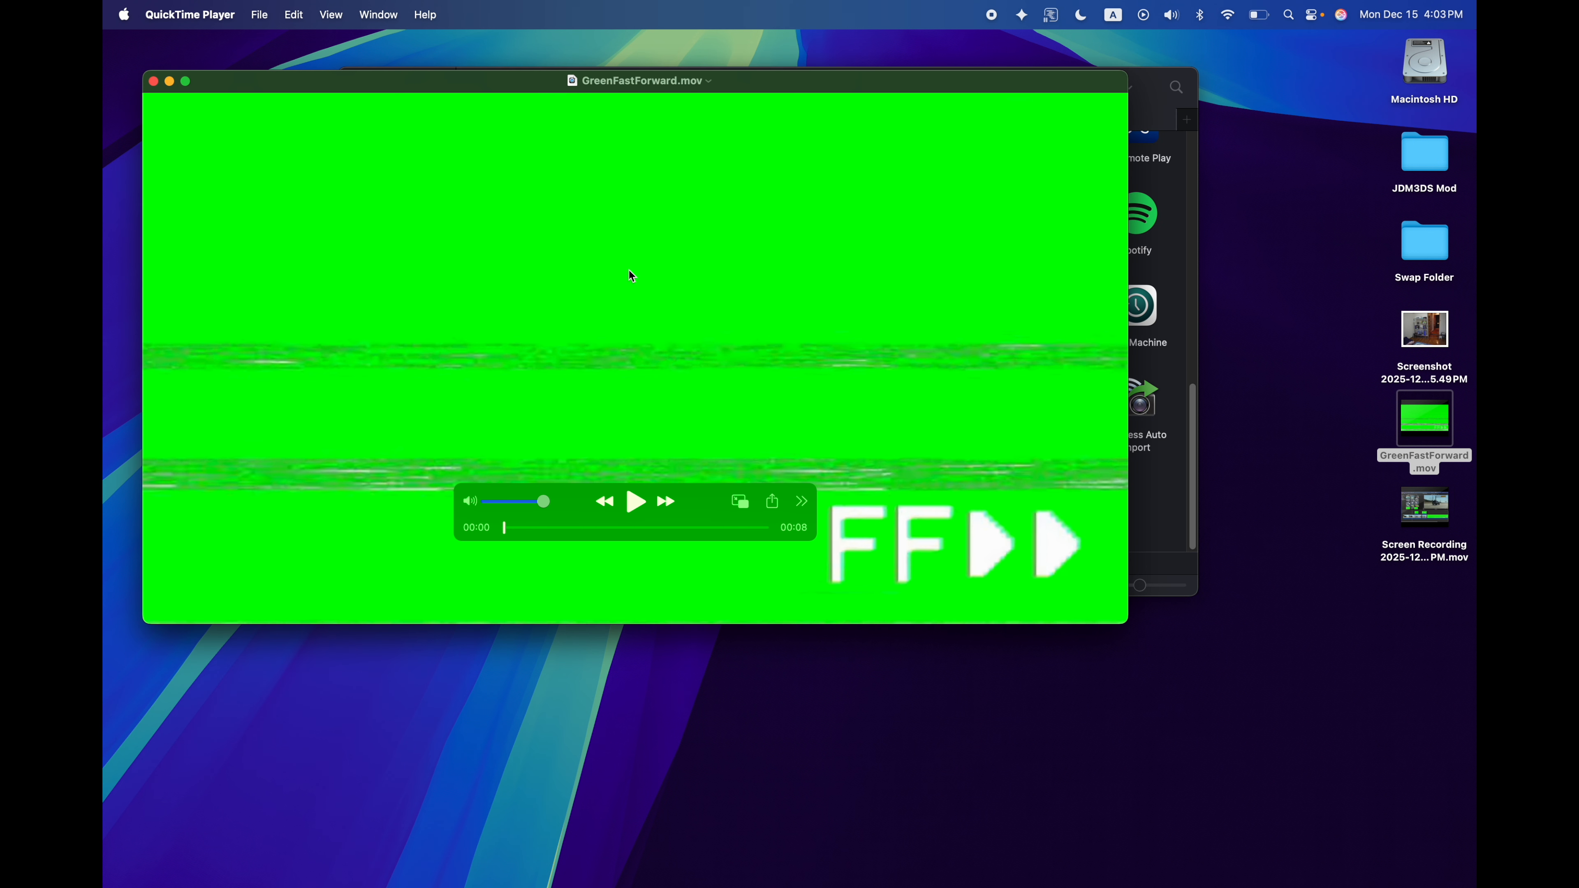
- Play GreenFastForward.mov with its sound muted, and close the player and Finder windows
drag(538, 500, 437, 501)
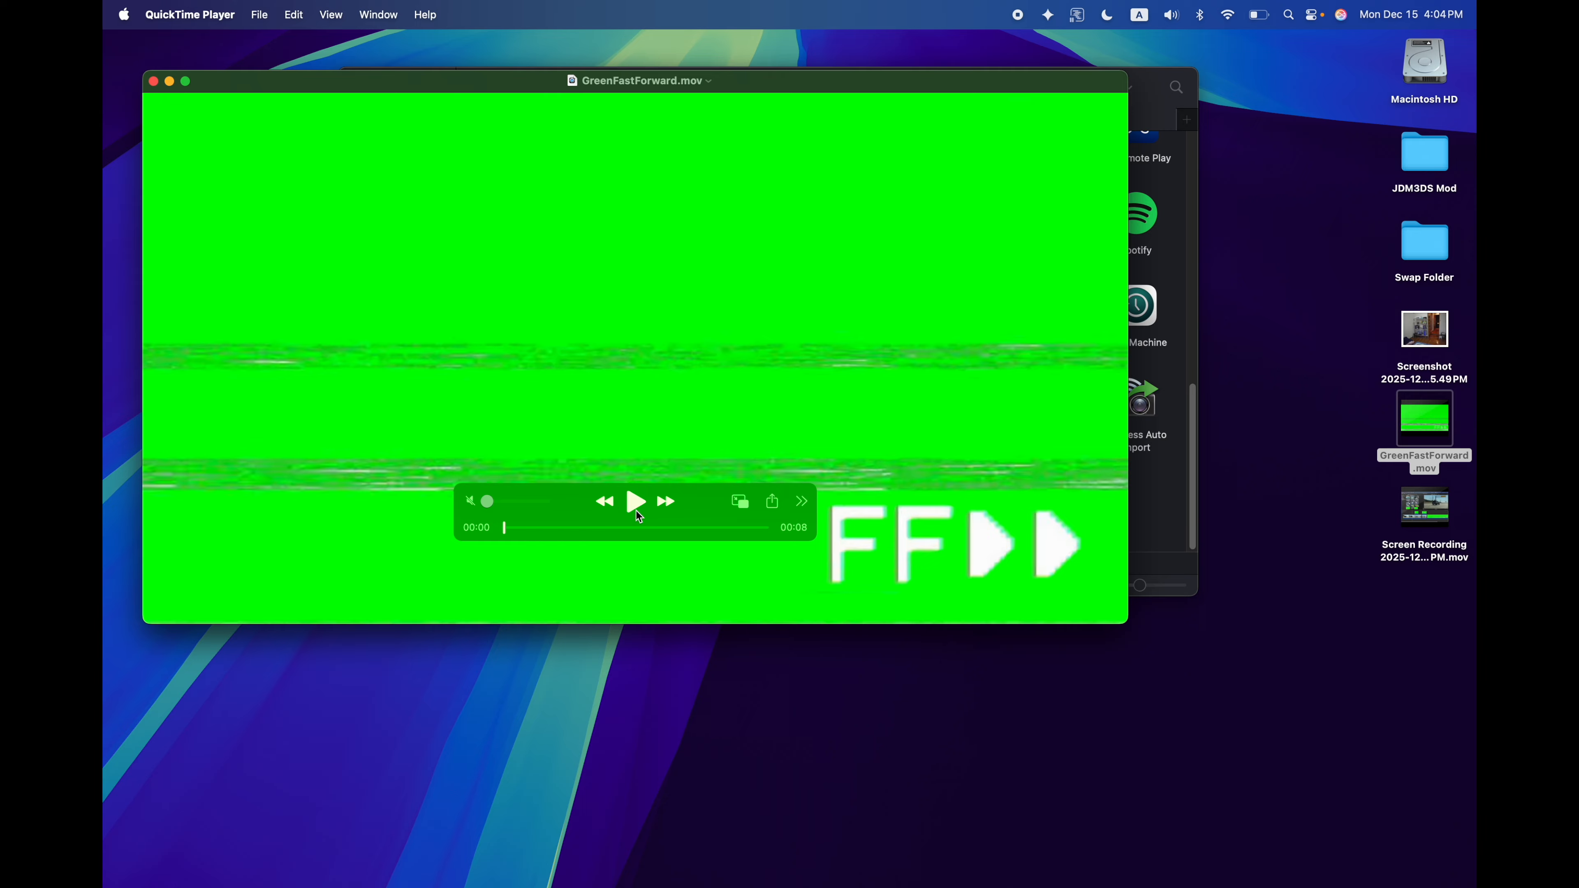
click(637, 497)
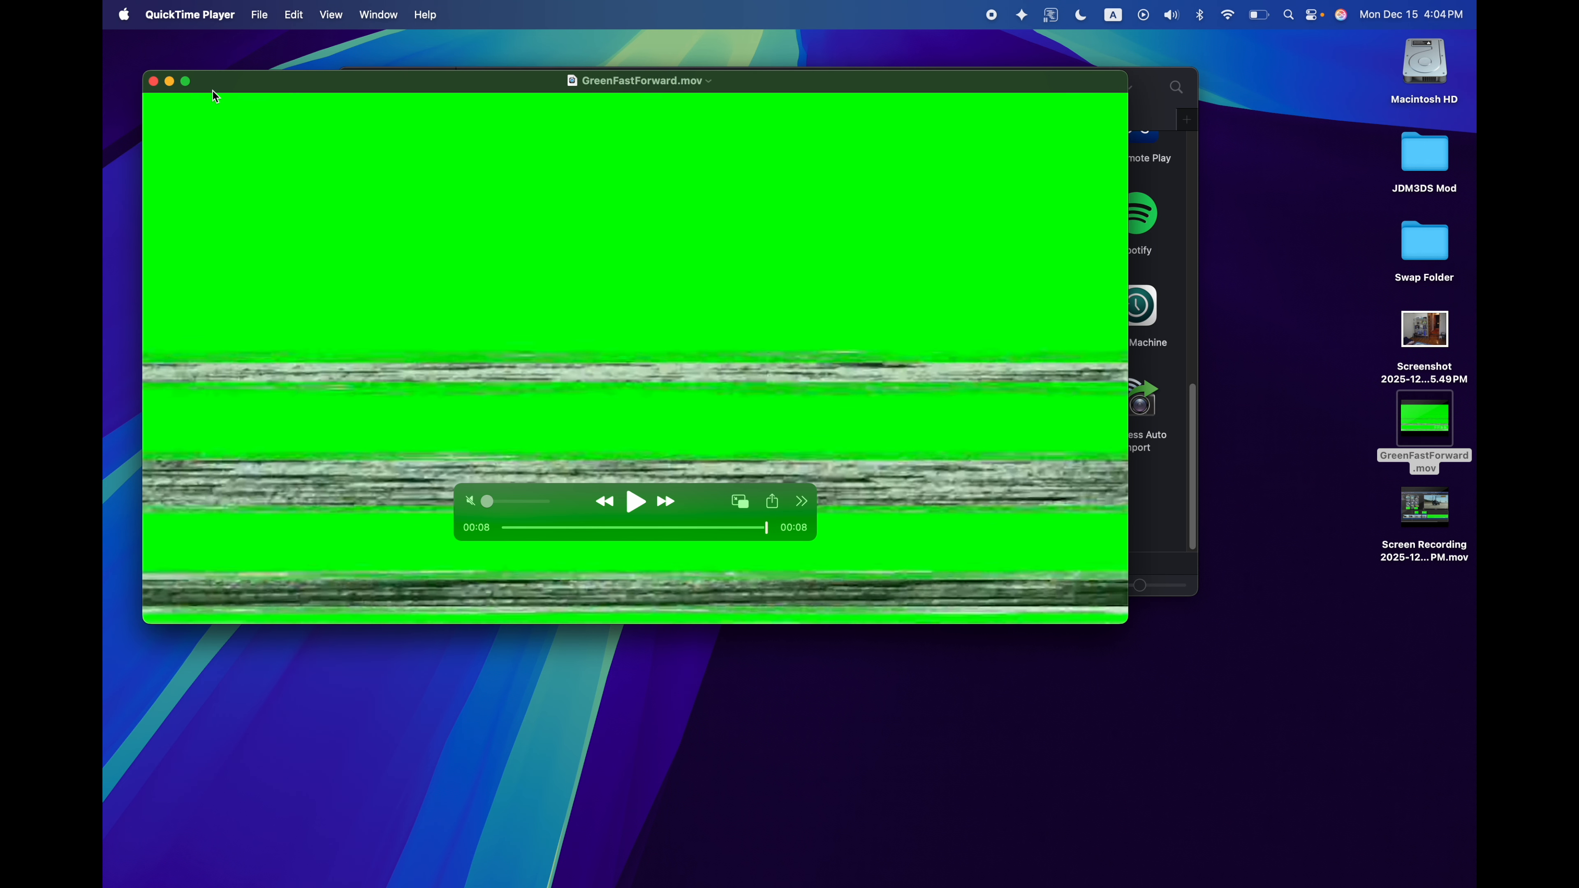
click(155, 83)
click(358, 86)
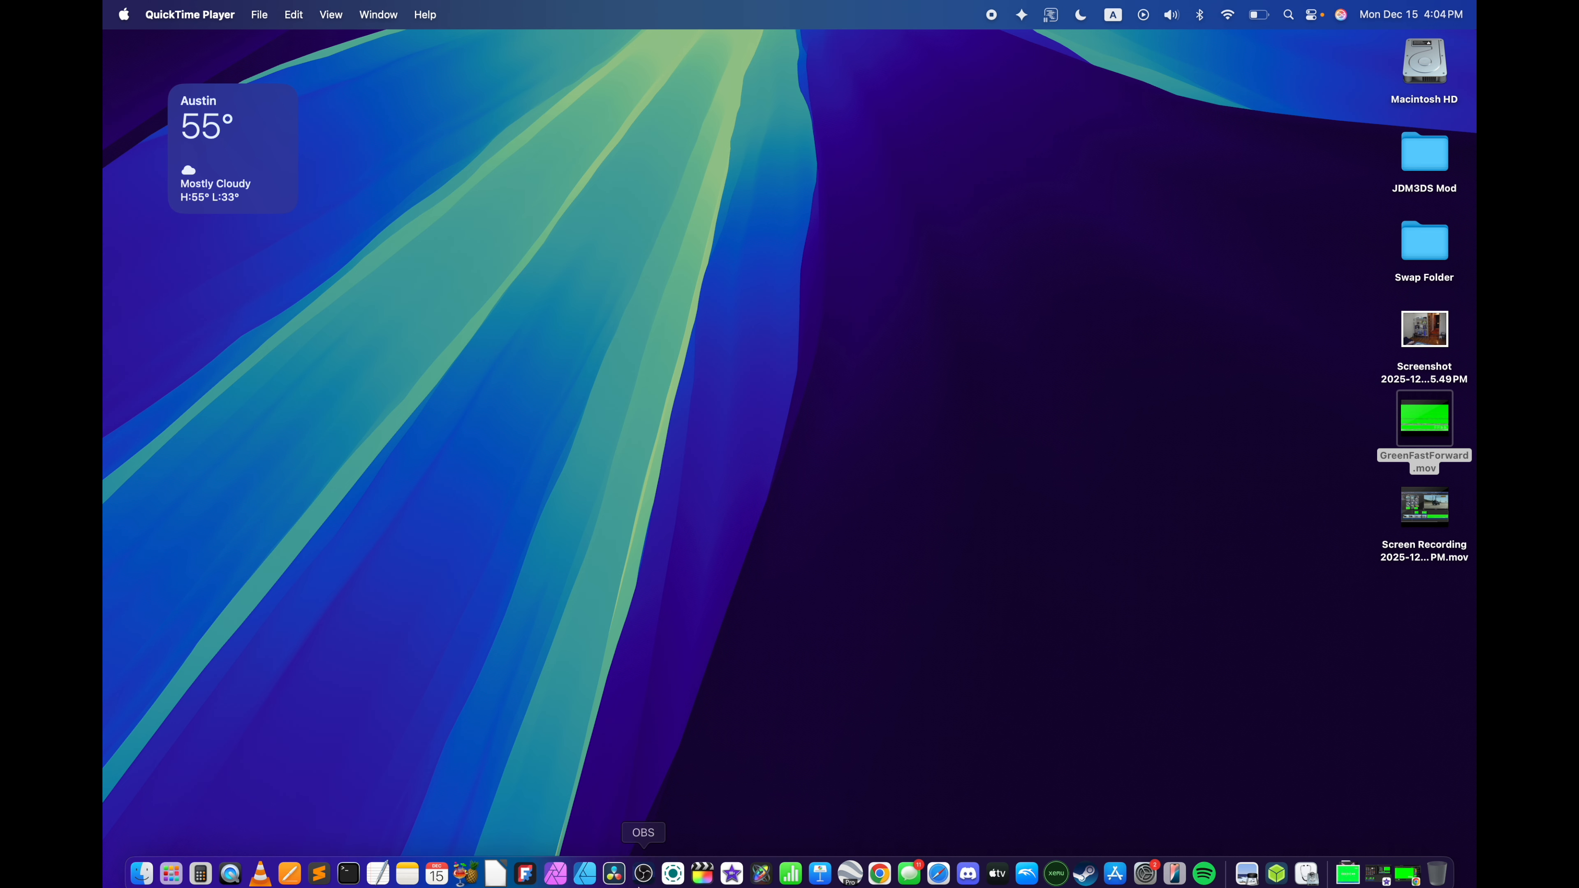
- Switch to iMovie and add the highway clip with the dark SUV to the empty timeline
click(730, 868)
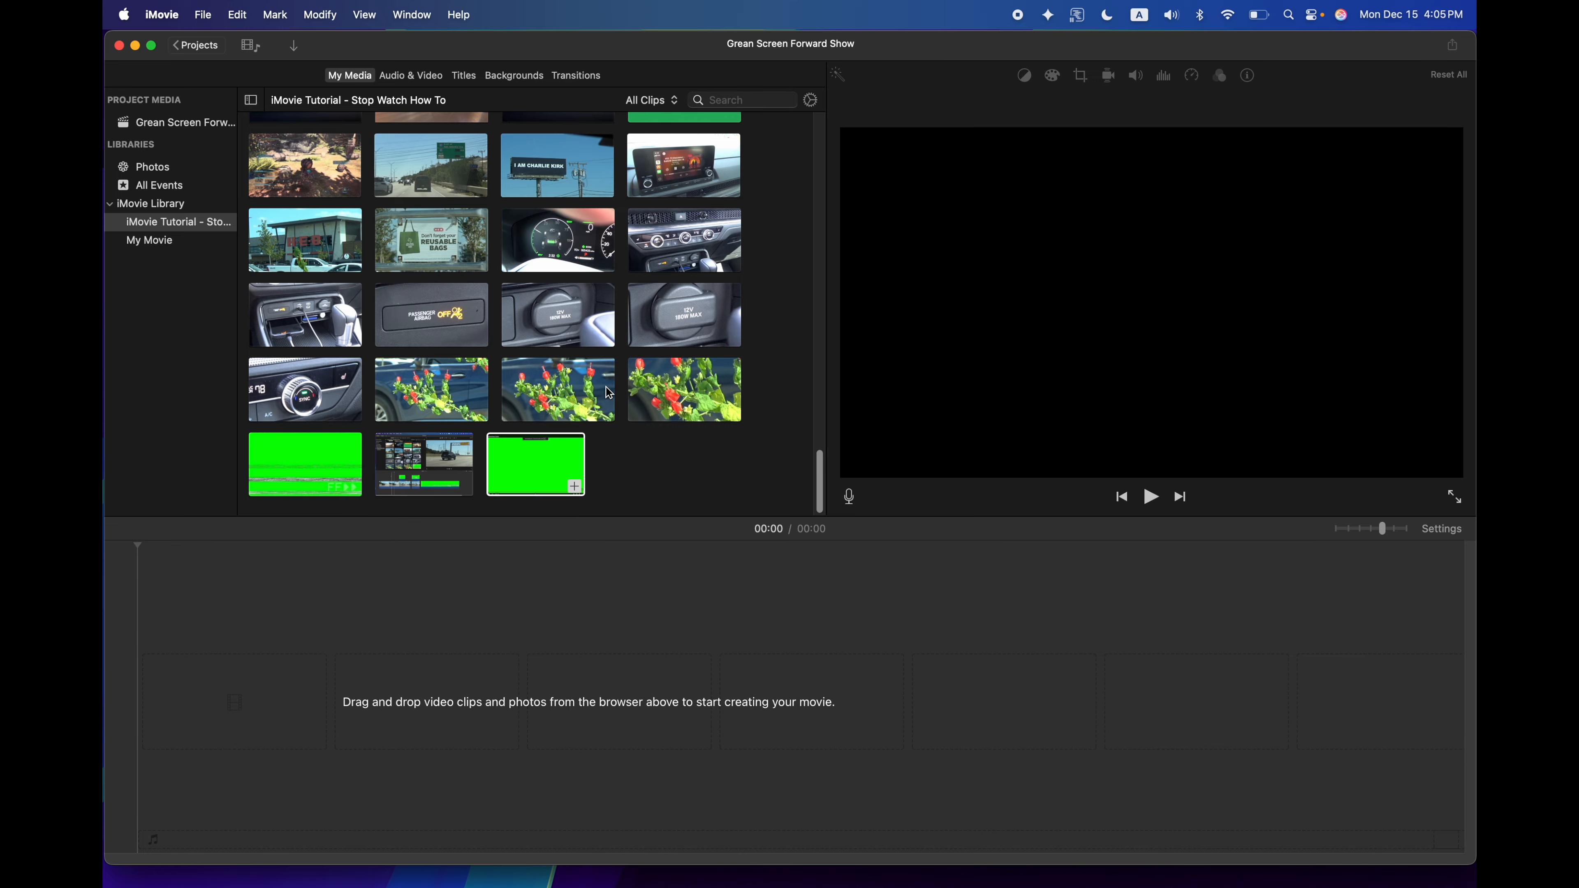
drag(430, 171, 224, 684)
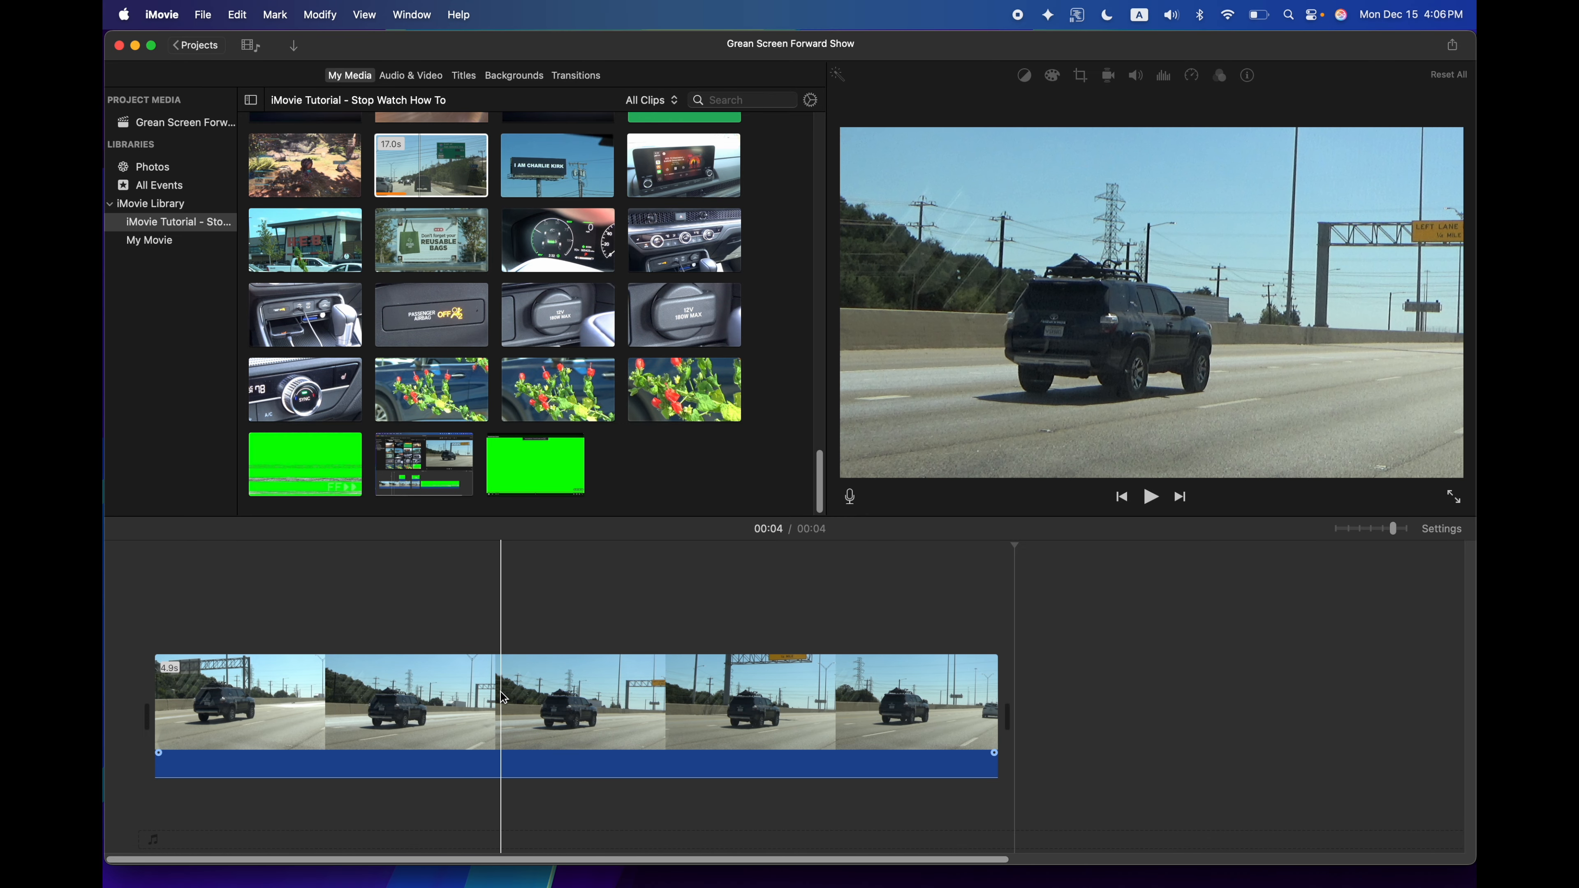
- Split the highway clip at two points to divide it into three segments
click(499, 698)
right_click(499, 698)
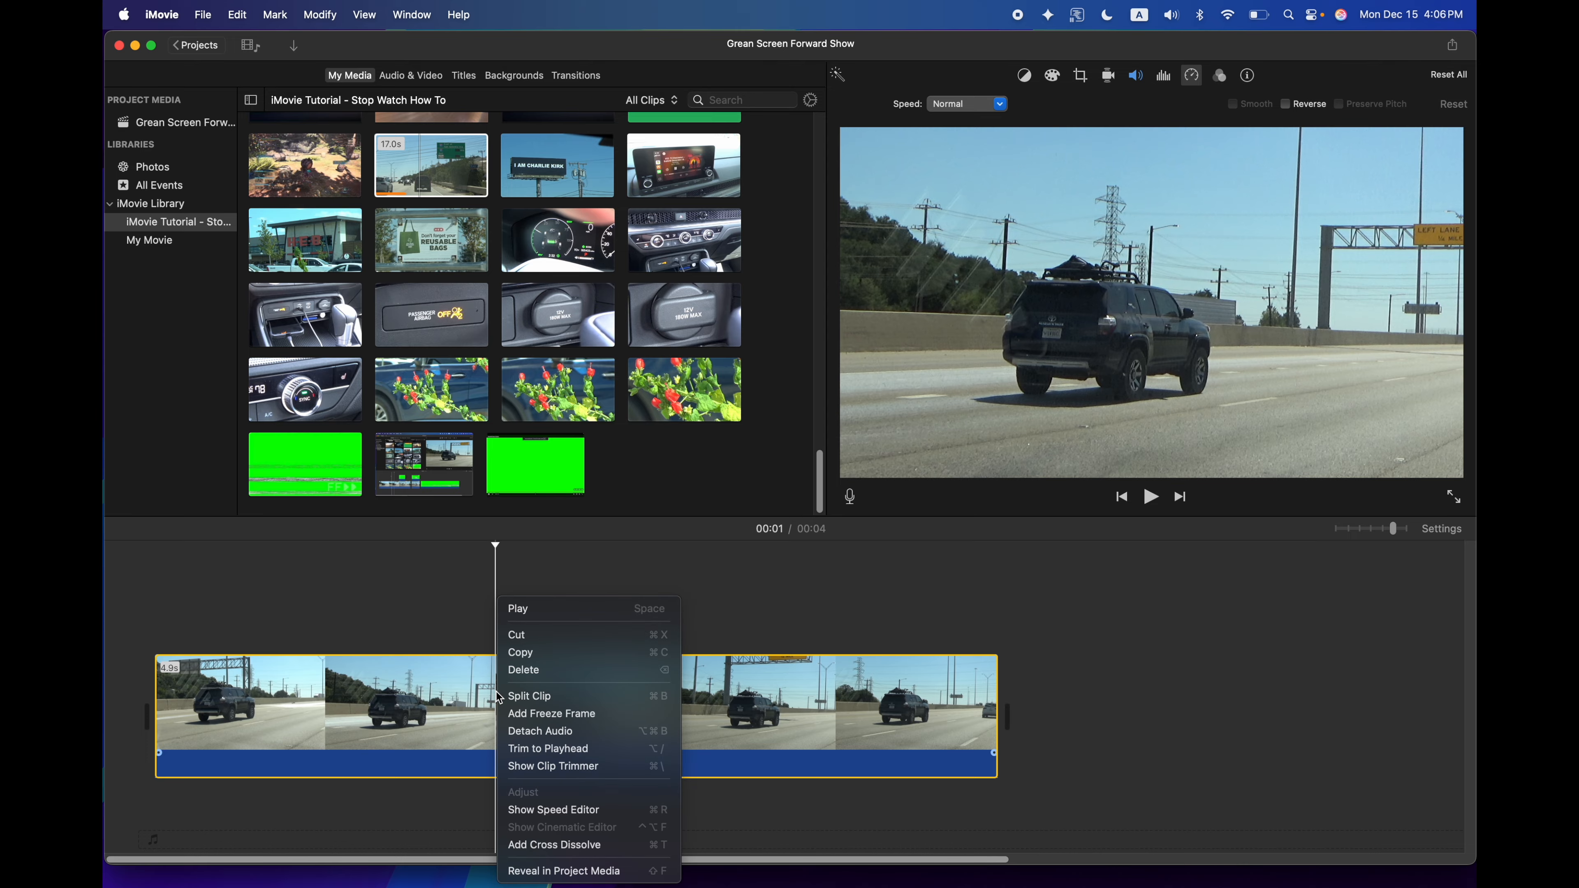
click(550, 696)
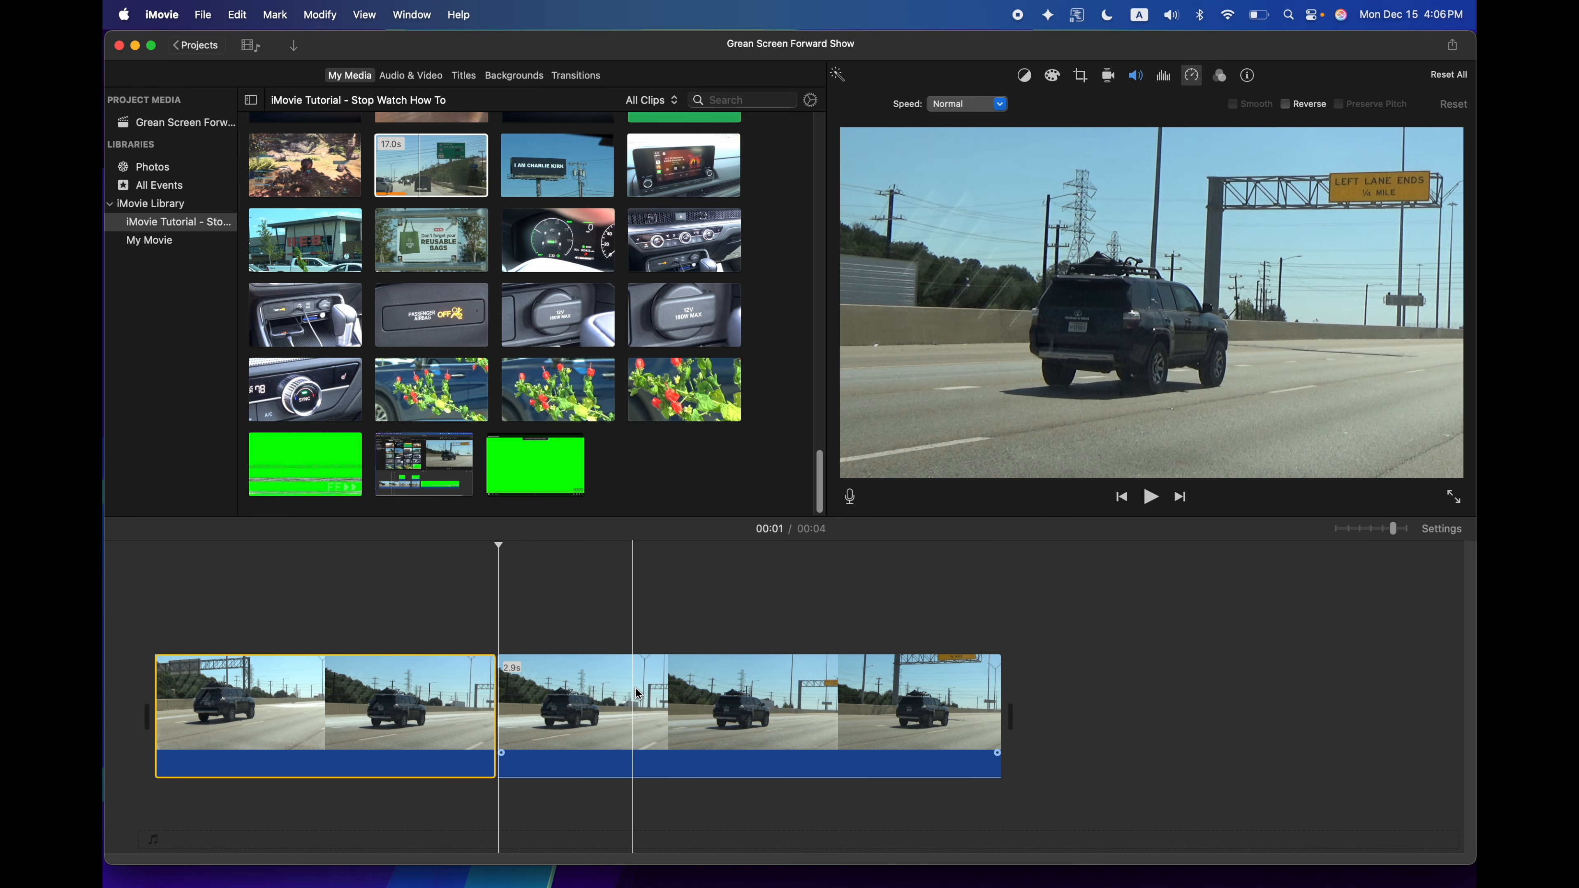
click(695, 698)
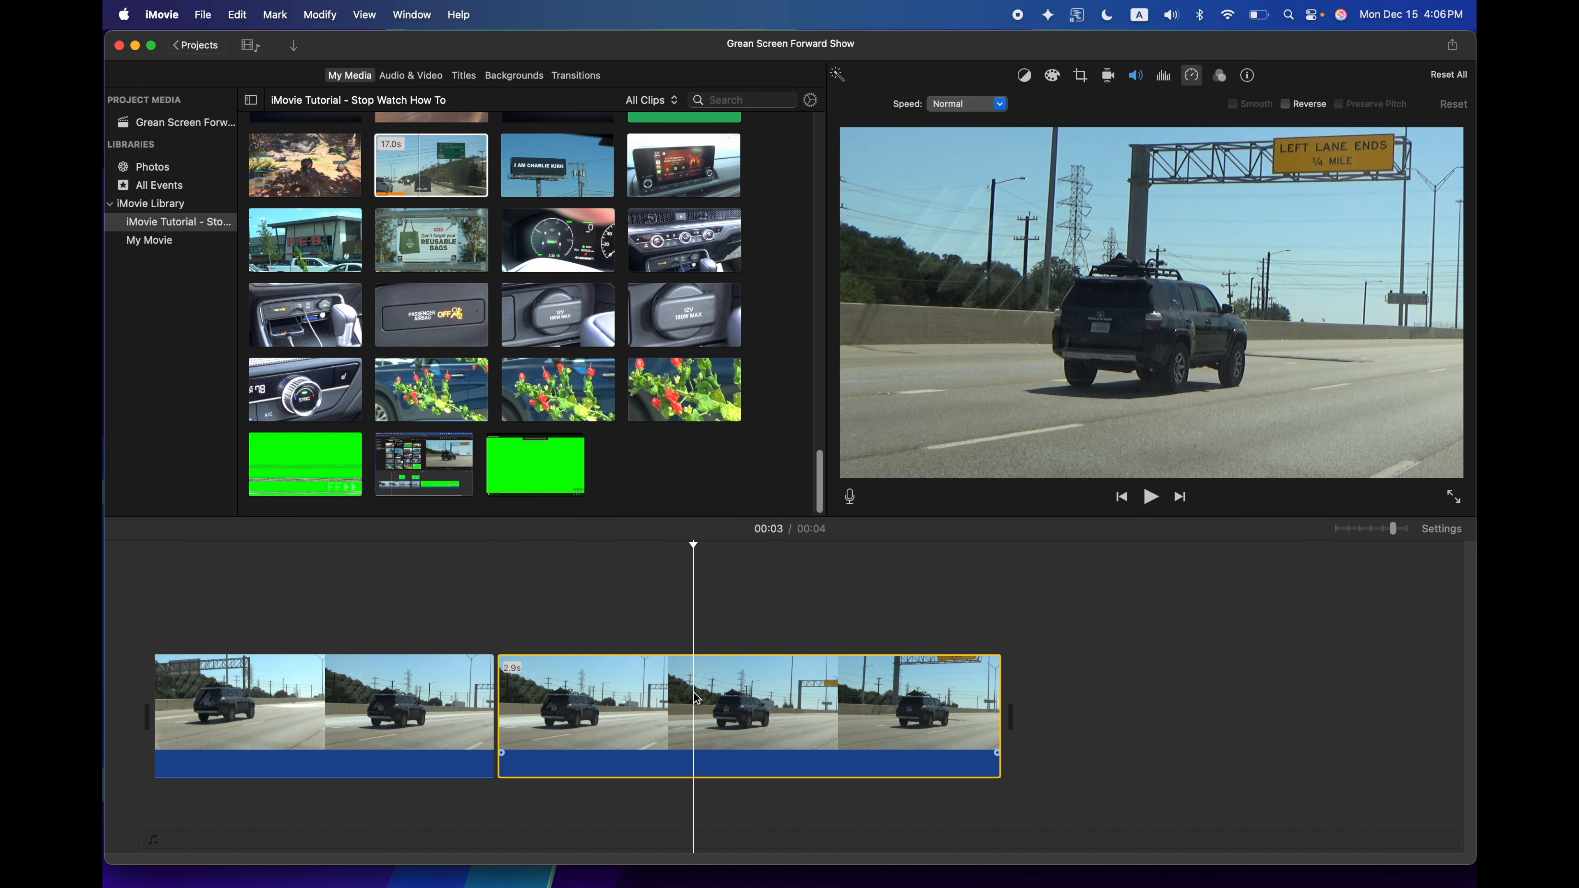
key(super+b)
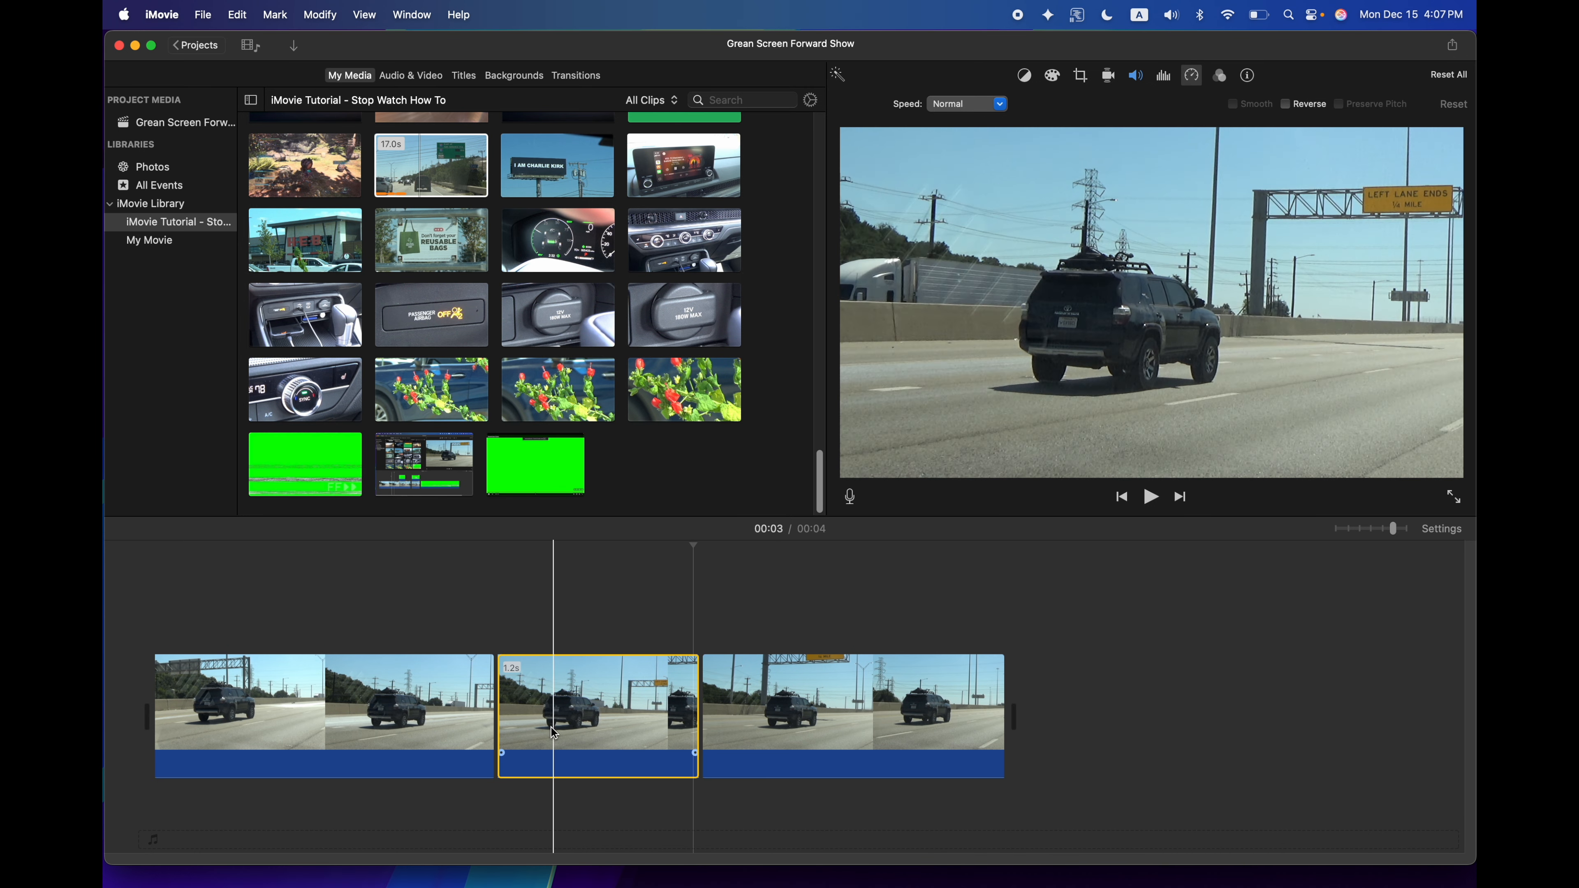
- Set the middle segment's speed to Fast at 2x and turn on reverse playback
click(604, 717)
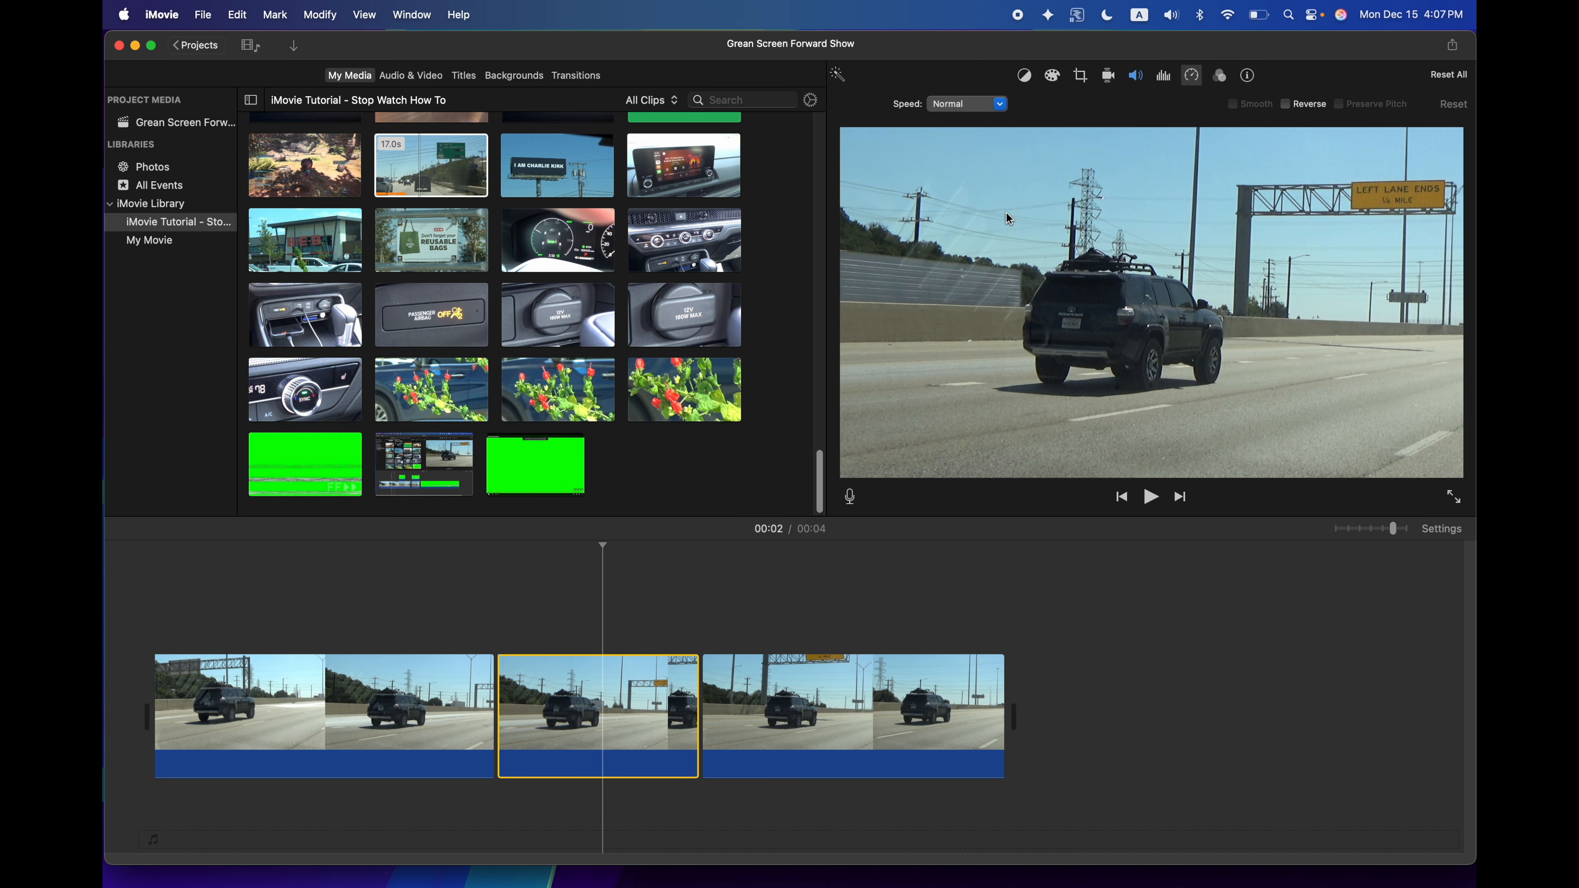
click(1192, 78)
click(1192, 77)
click(1002, 104)
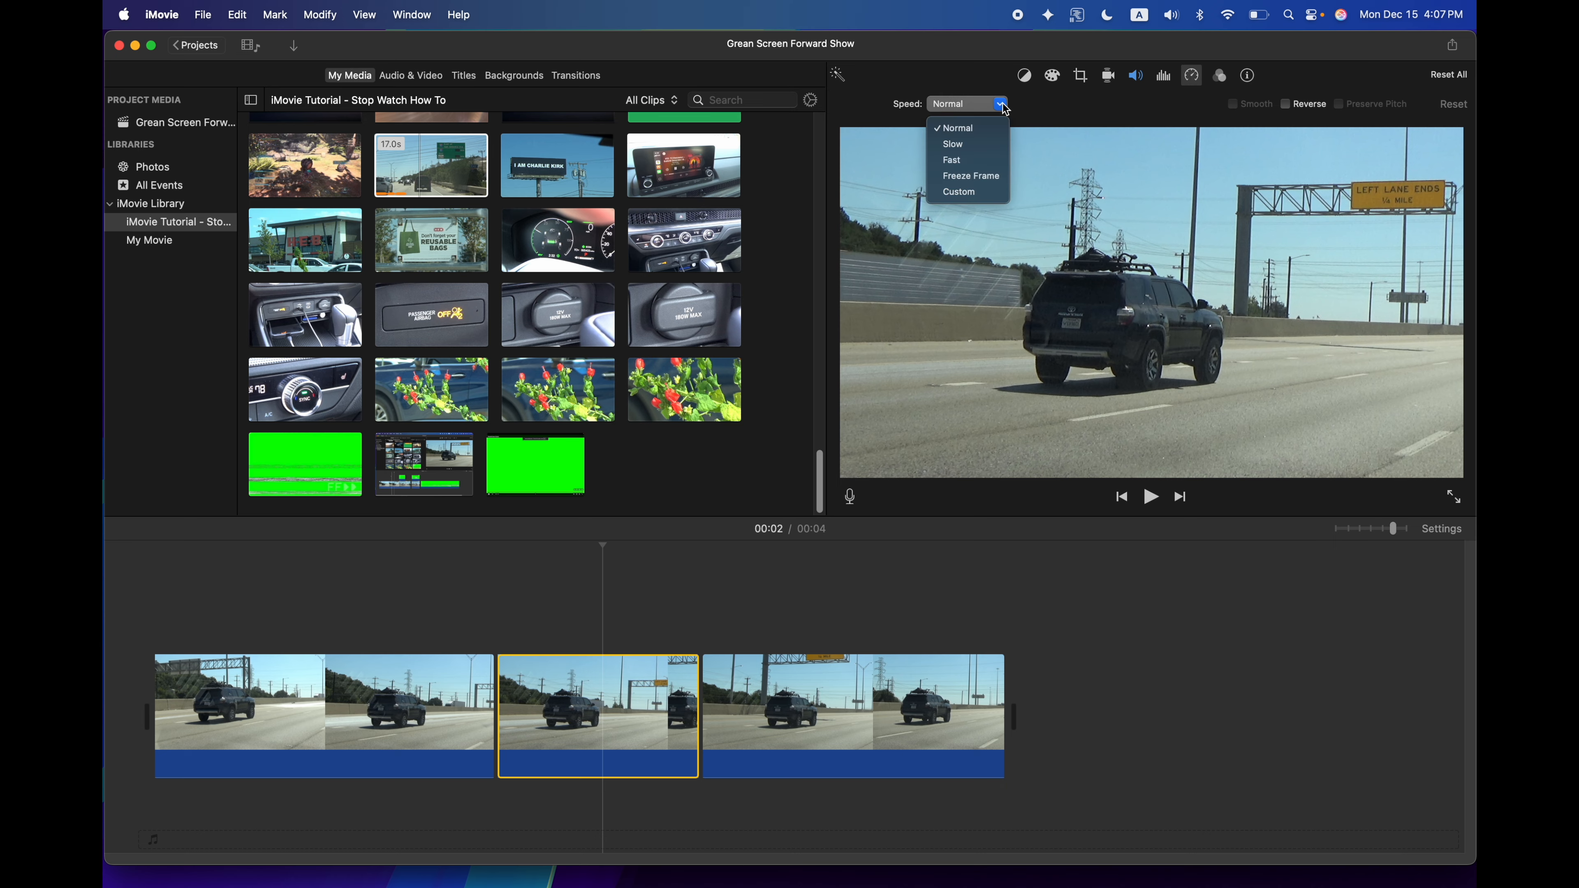
click(983, 163)
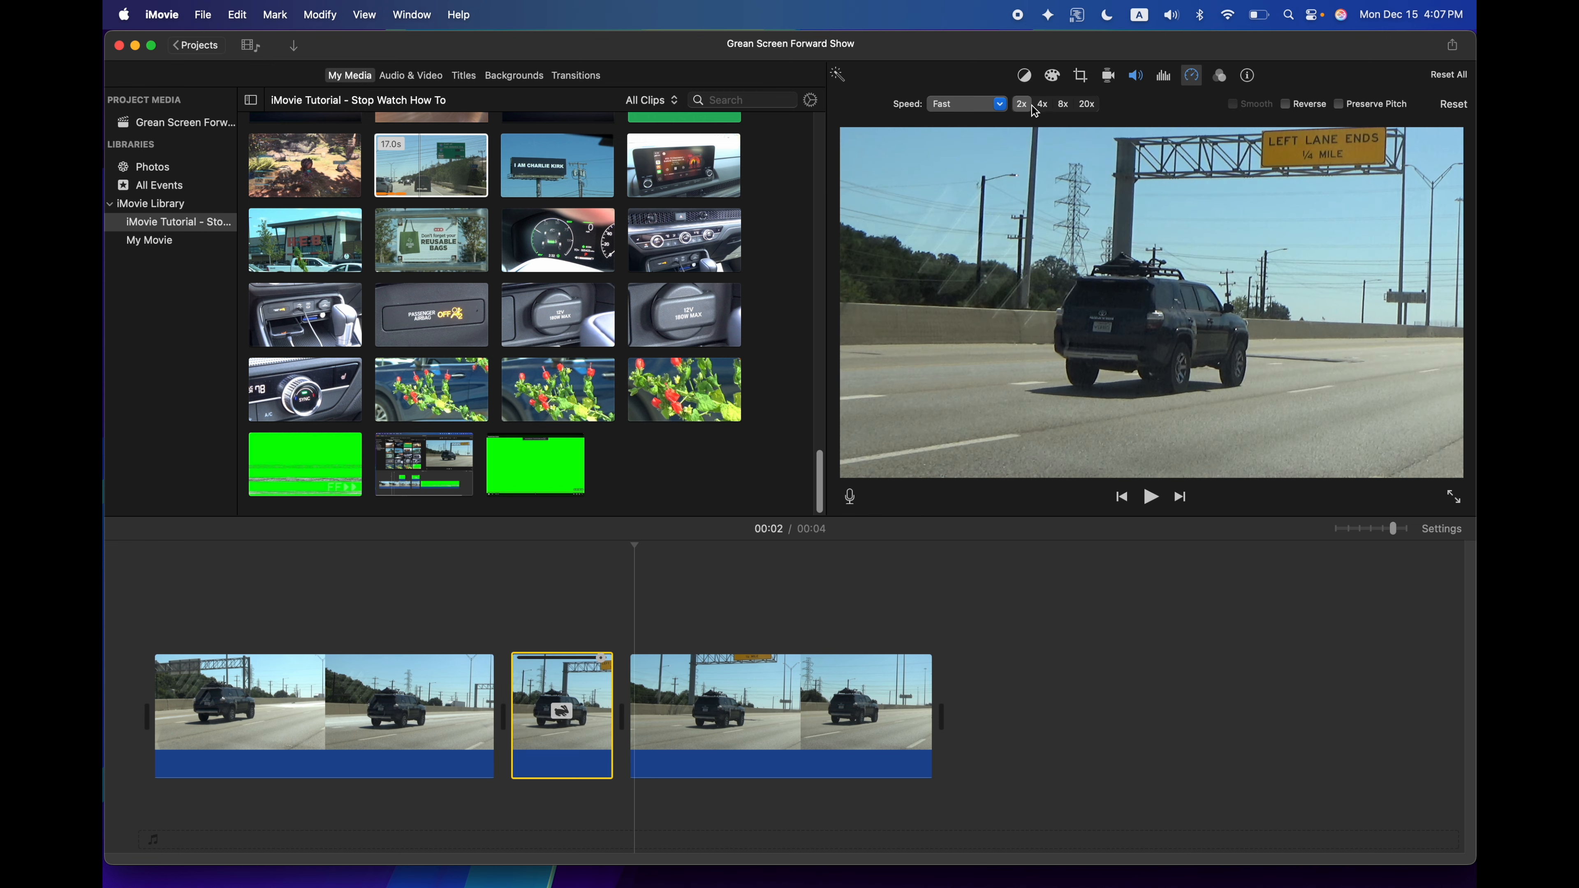
click(1293, 106)
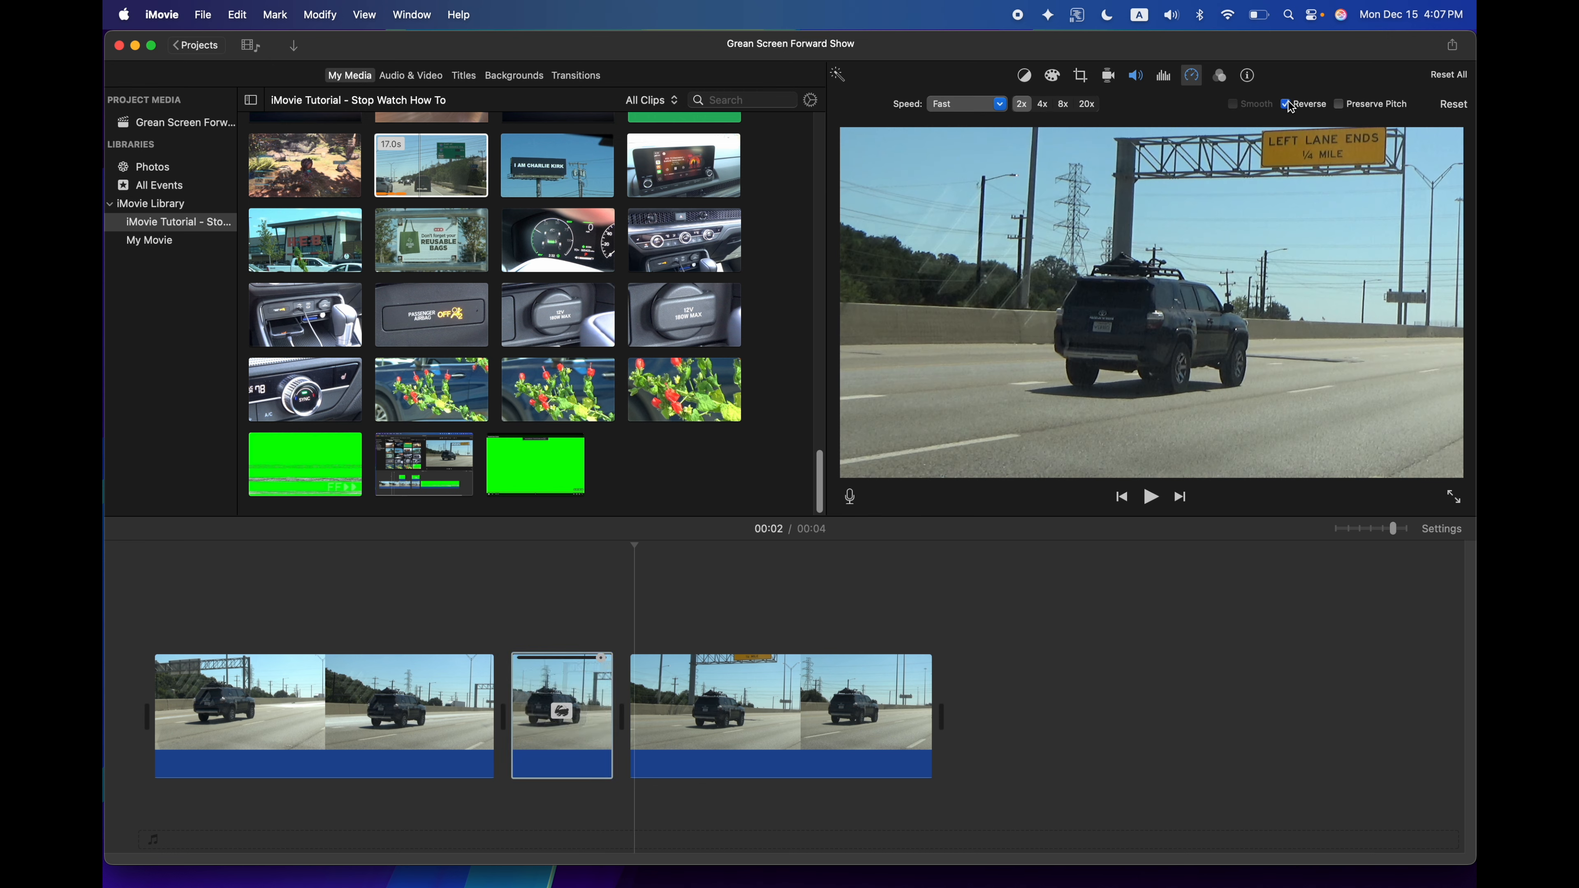
- Set the first segment's speed to Fast at 2x
click(338, 703)
click(381, 703)
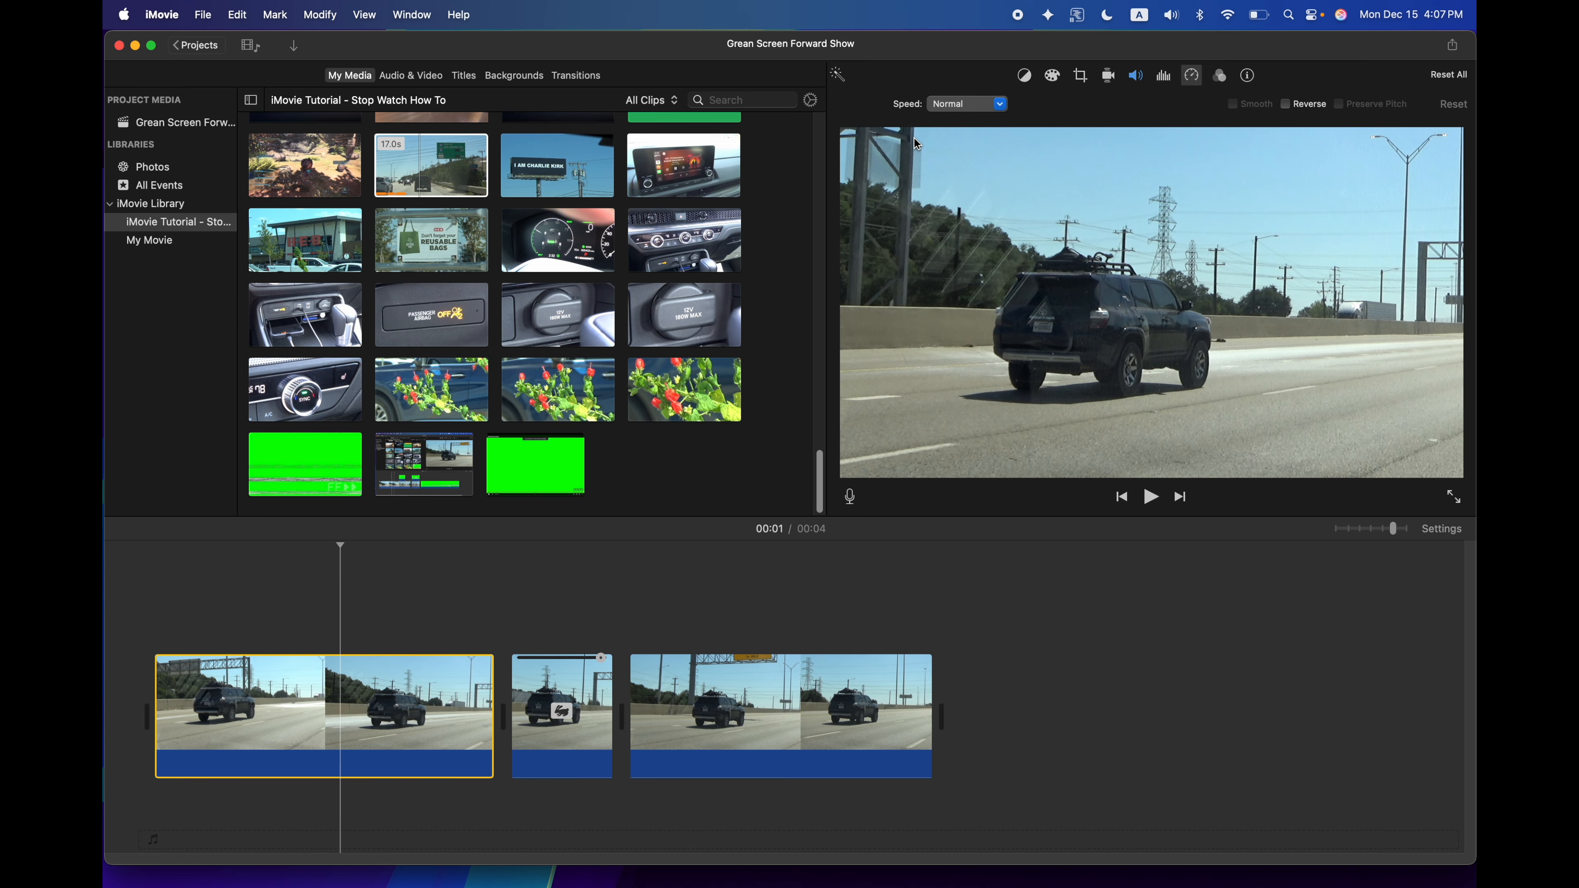
click(991, 104)
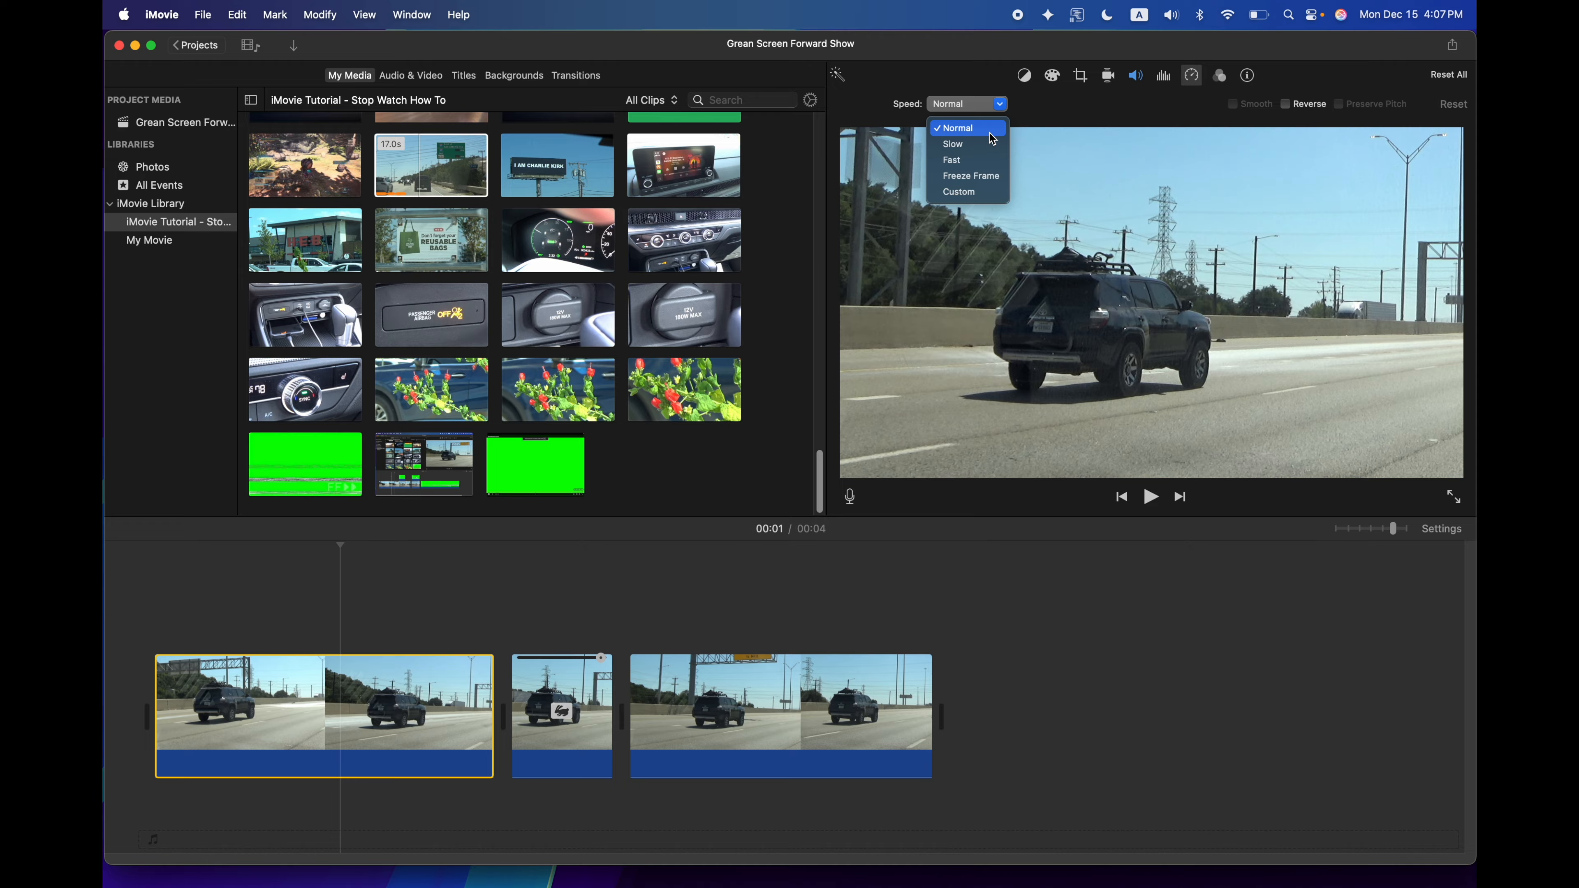
click(981, 161)
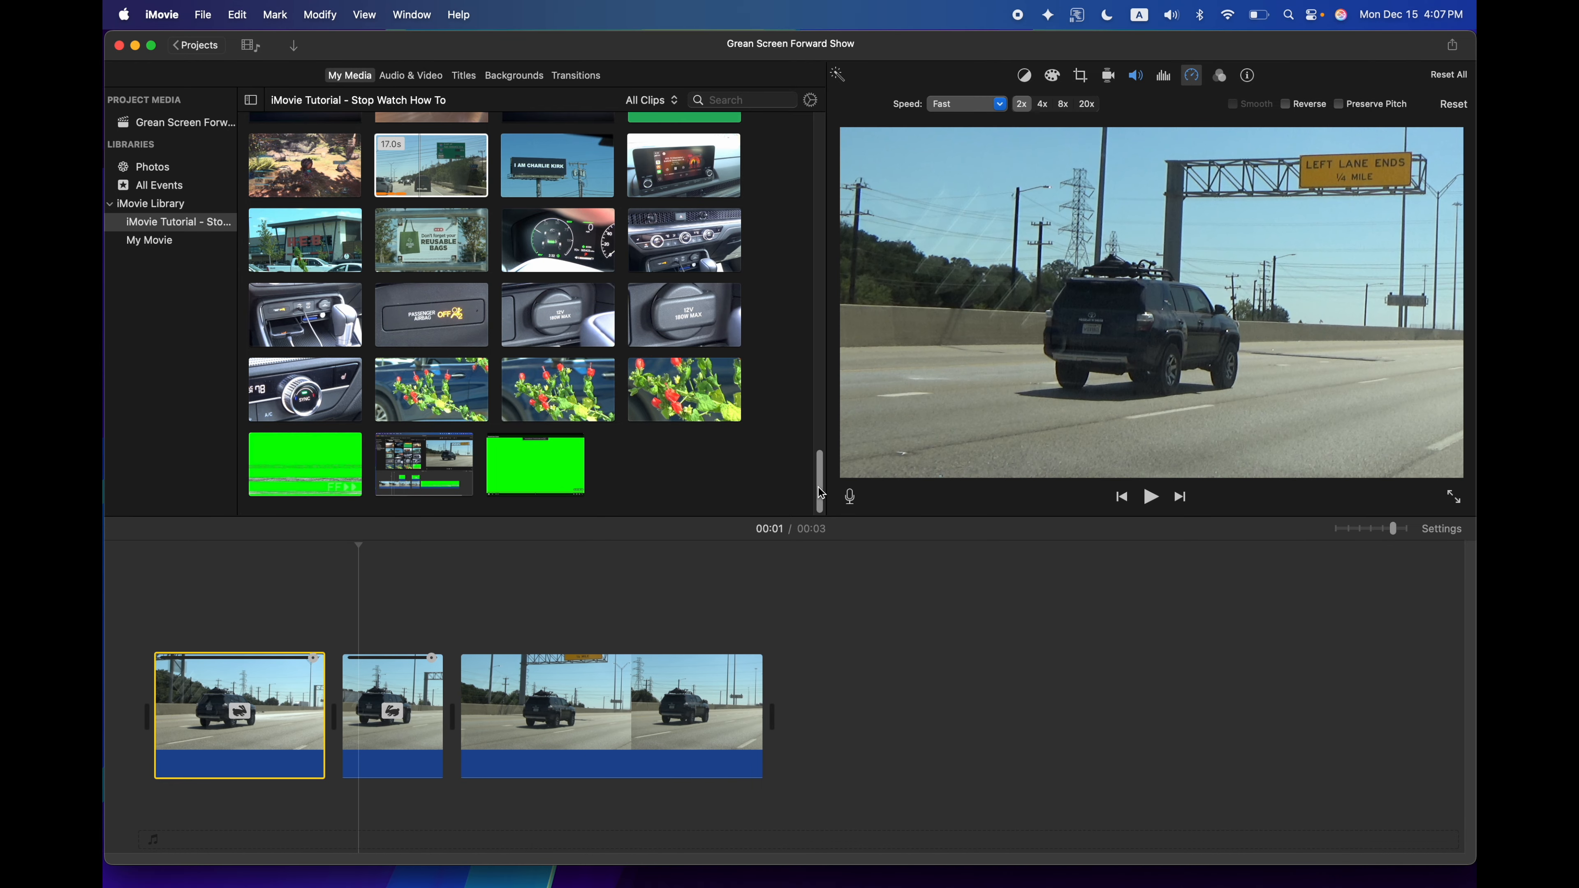
- Play the timeline from the start to preview the sped-up segments
click(152, 615)
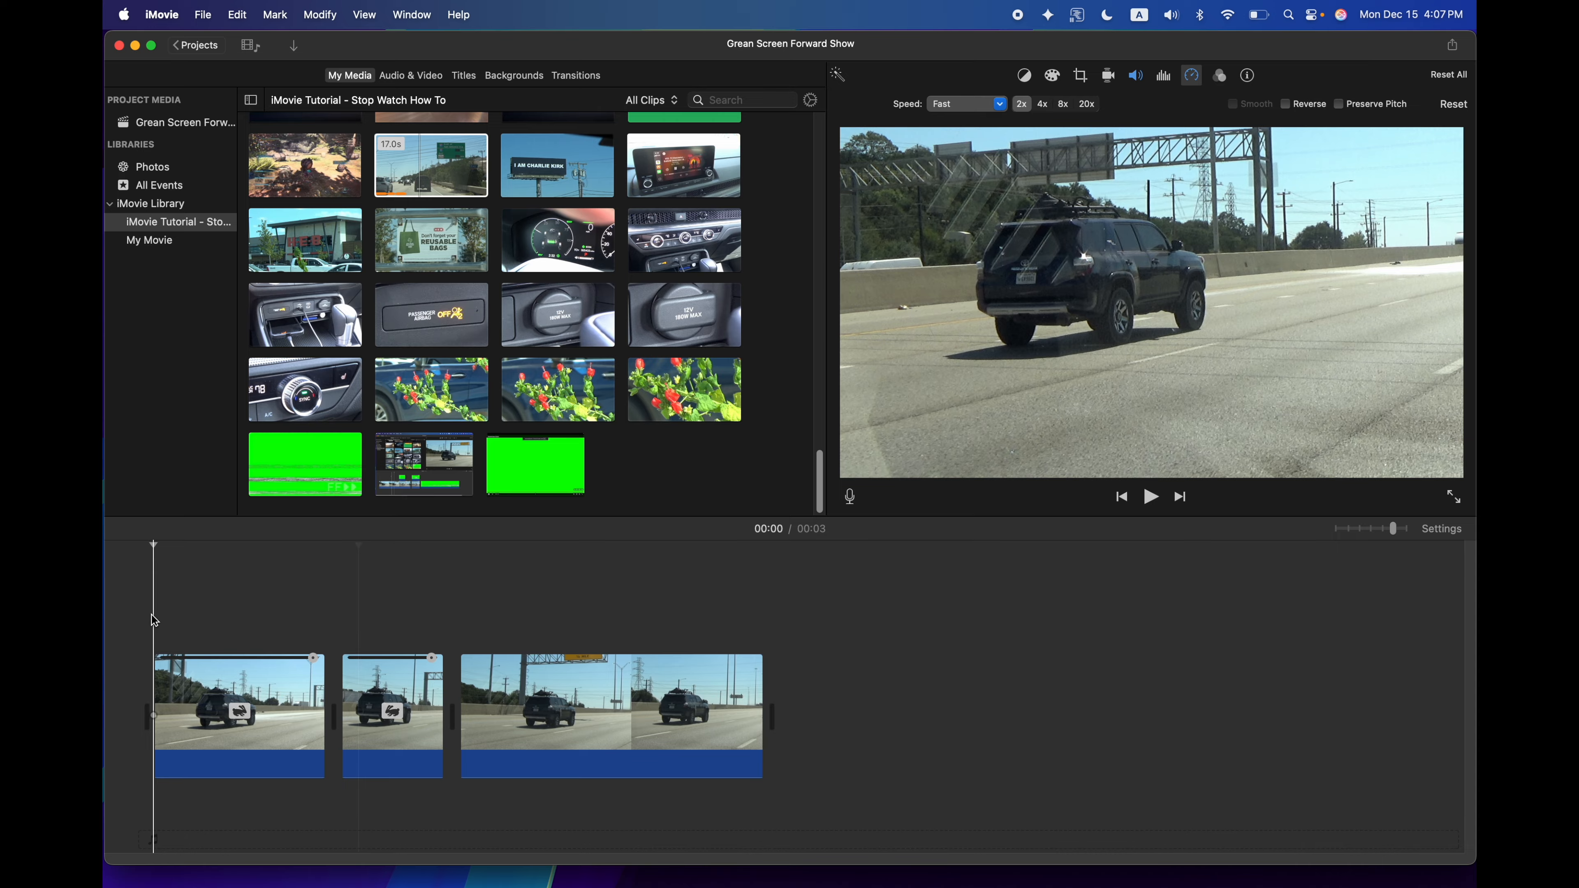
key(space)
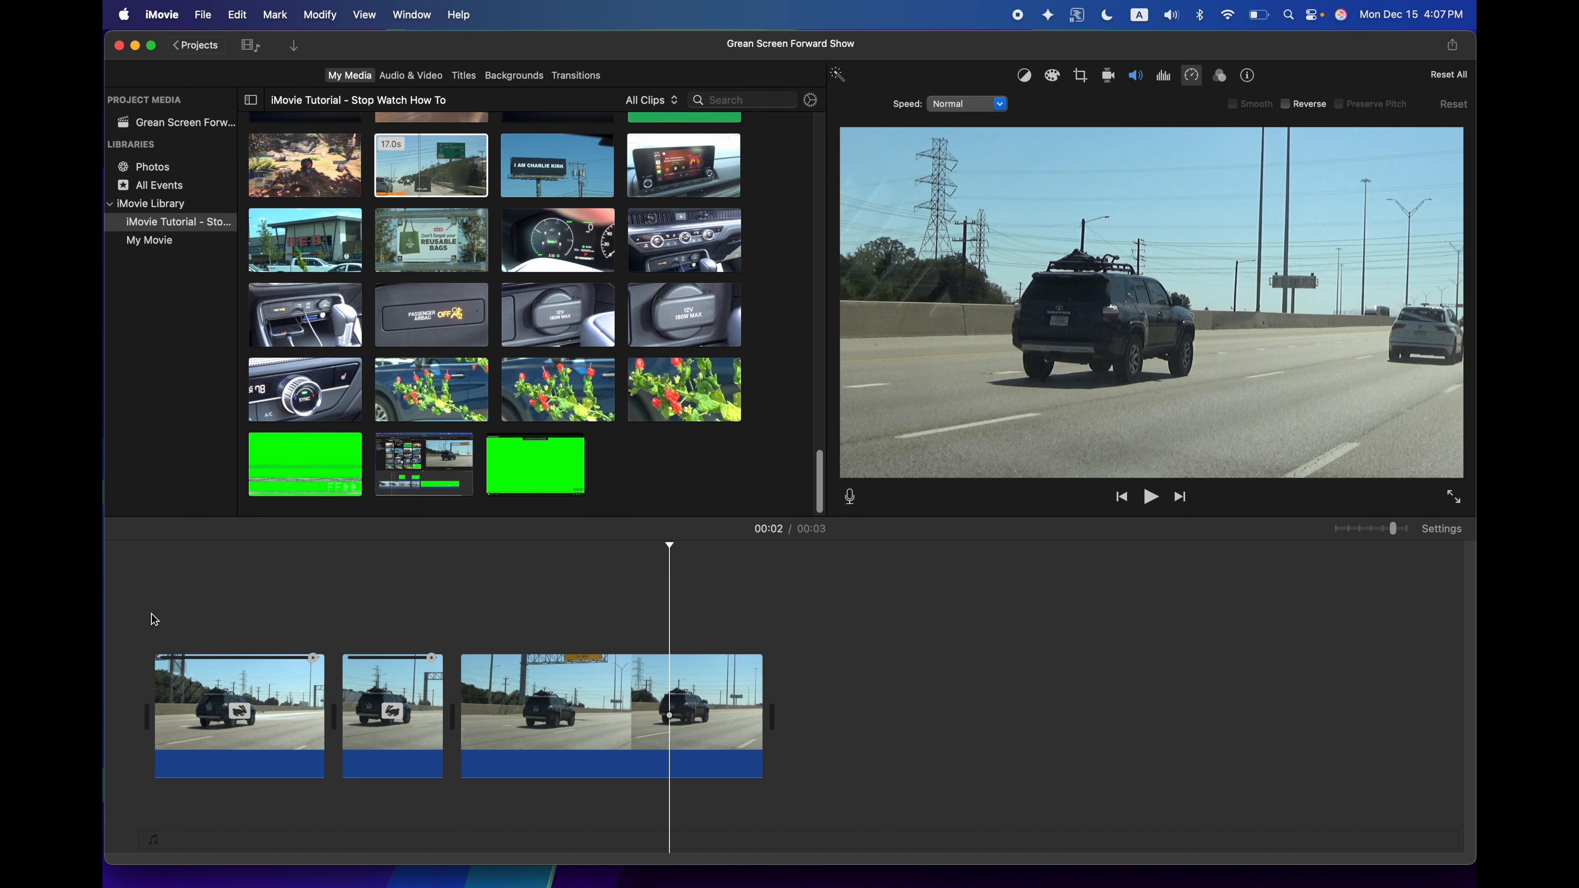
click(392, 709)
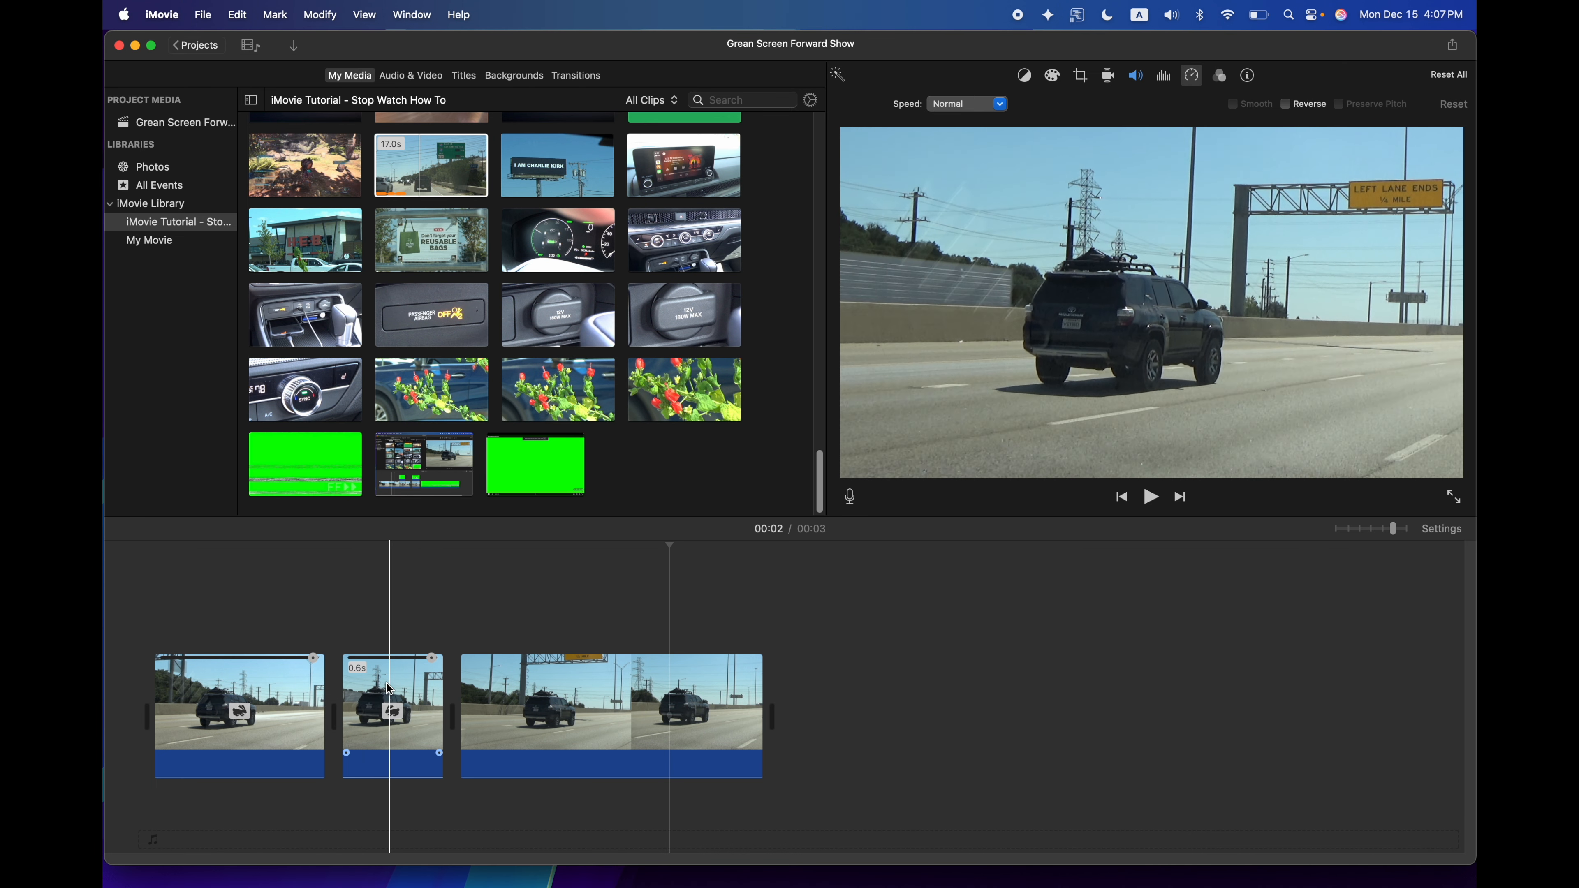
- Shrink the iMovie window to expose the desktop and try to add GreenFastForward.mov from there to the project media
drag(1474, 863, 1358, 812)
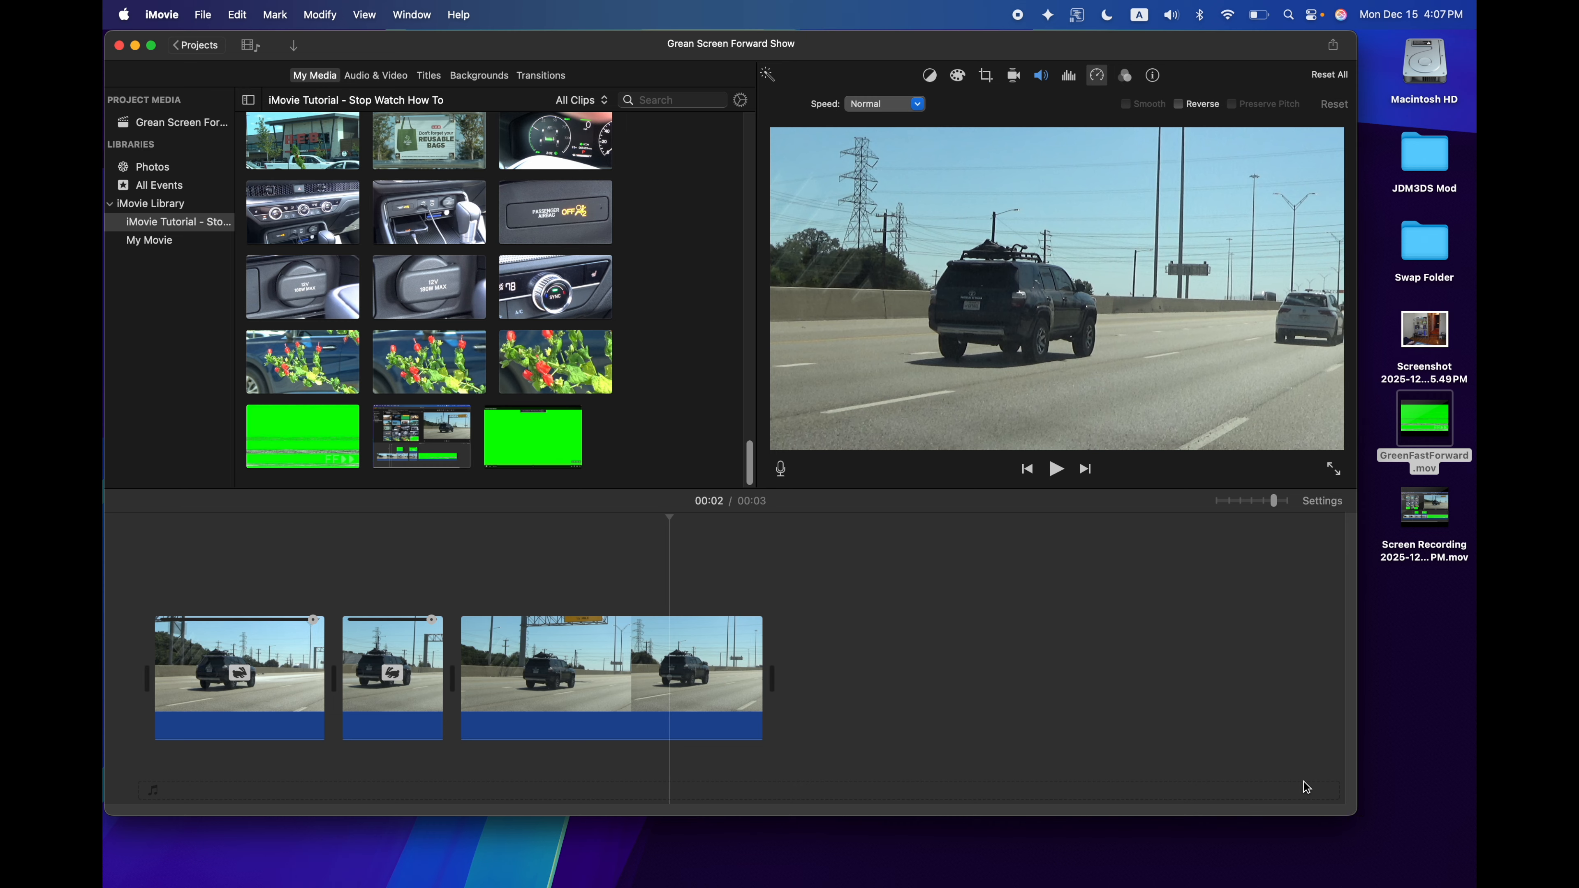
drag(1442, 417, 1234, 387)
- Import GreenFastForward.mov from the Desktop folder into the iMovie Tutorial - Stop Watch How To event
click(200, 14)
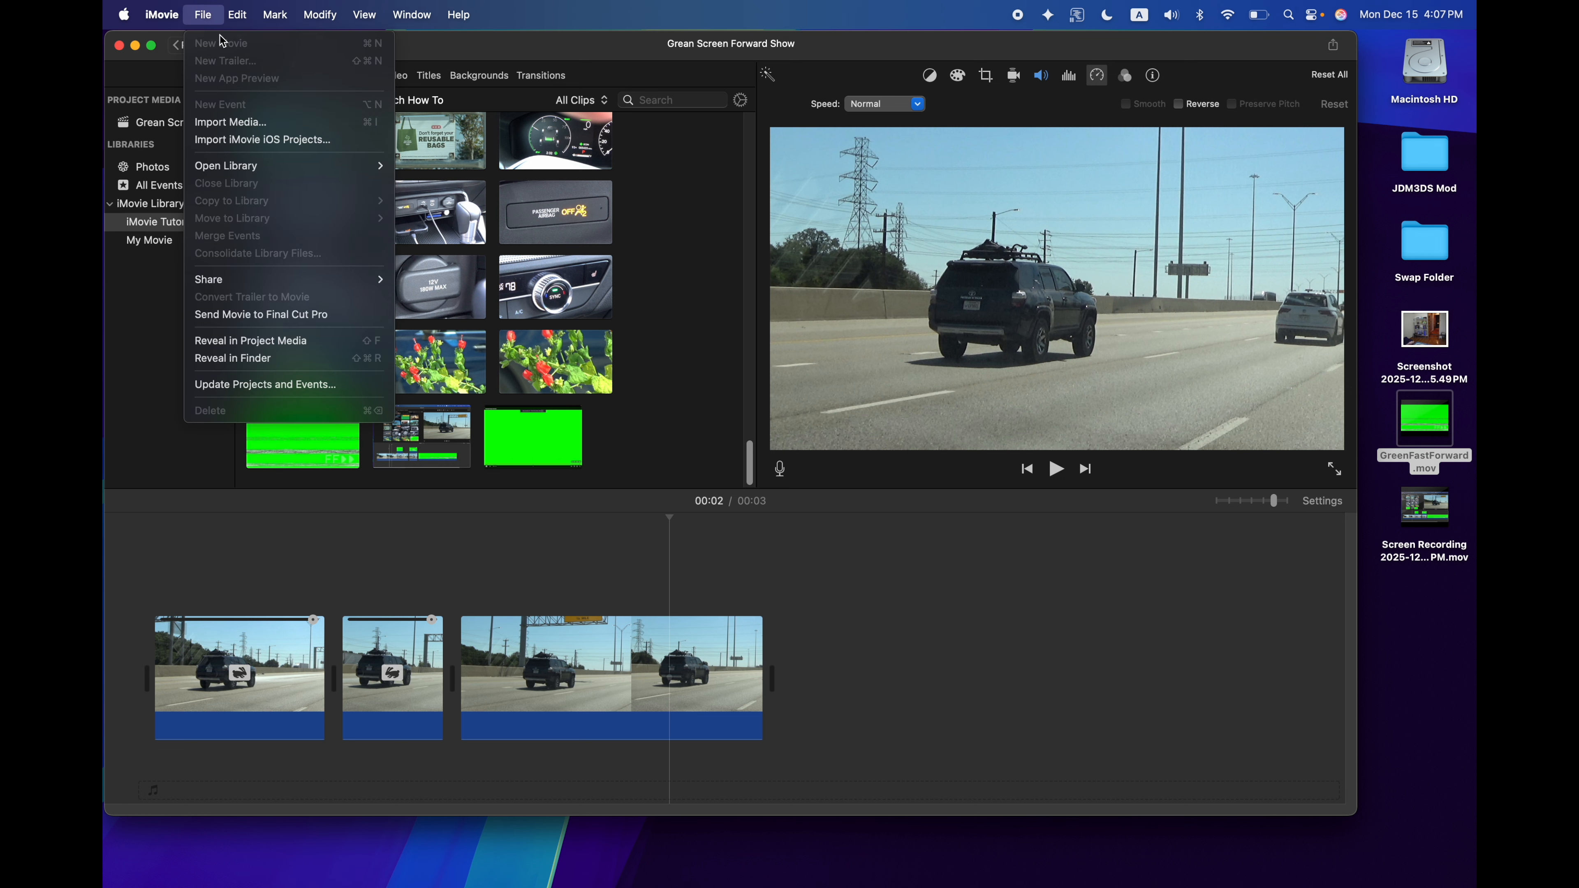
click(248, 122)
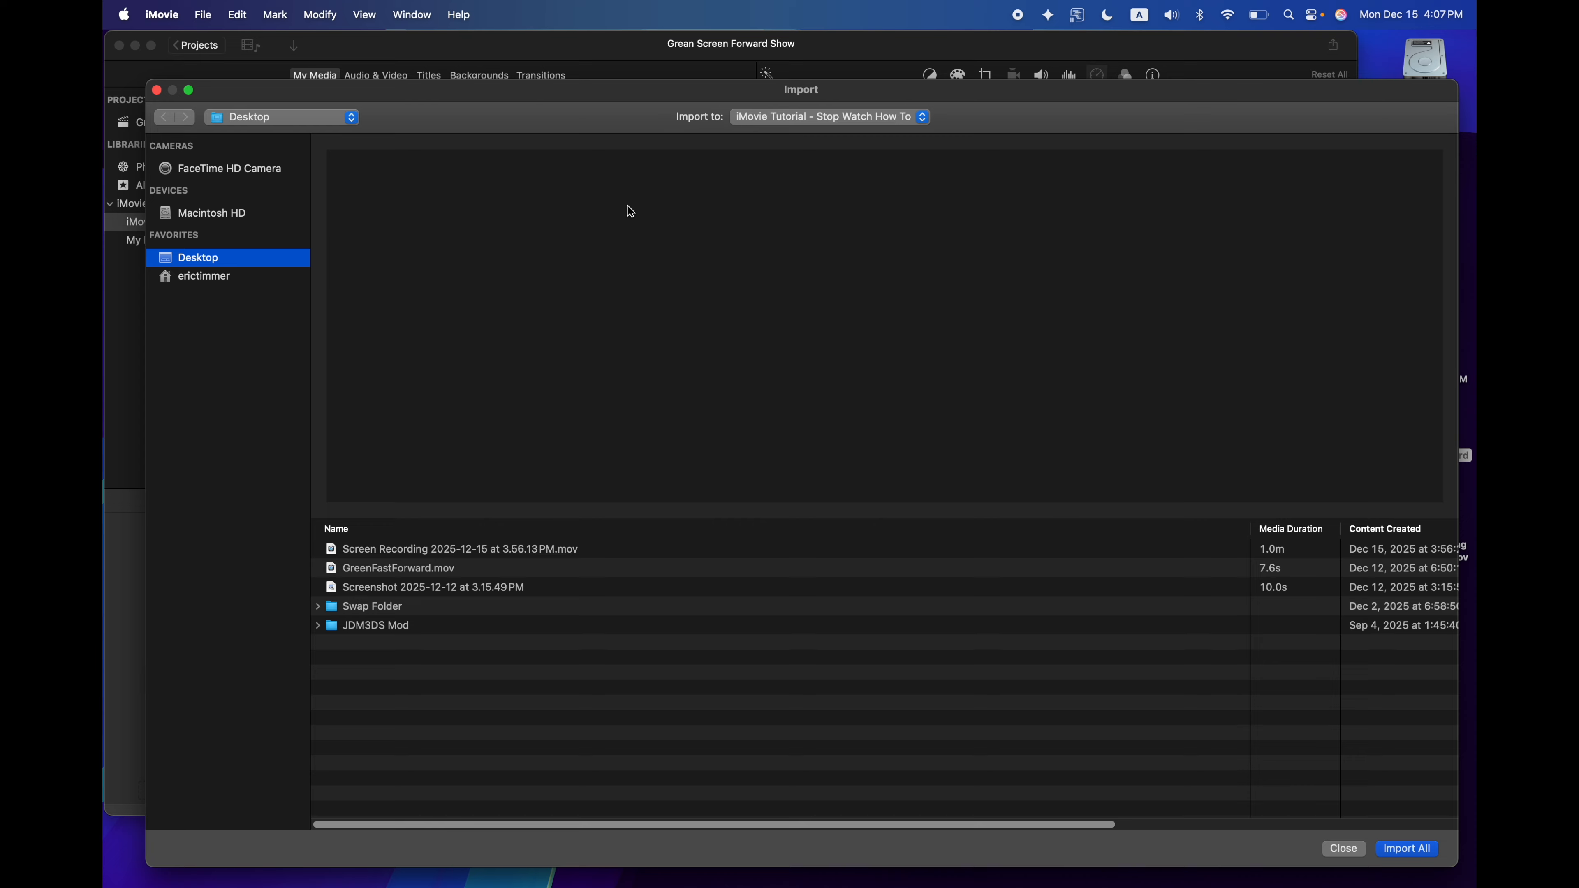
click(412, 569)
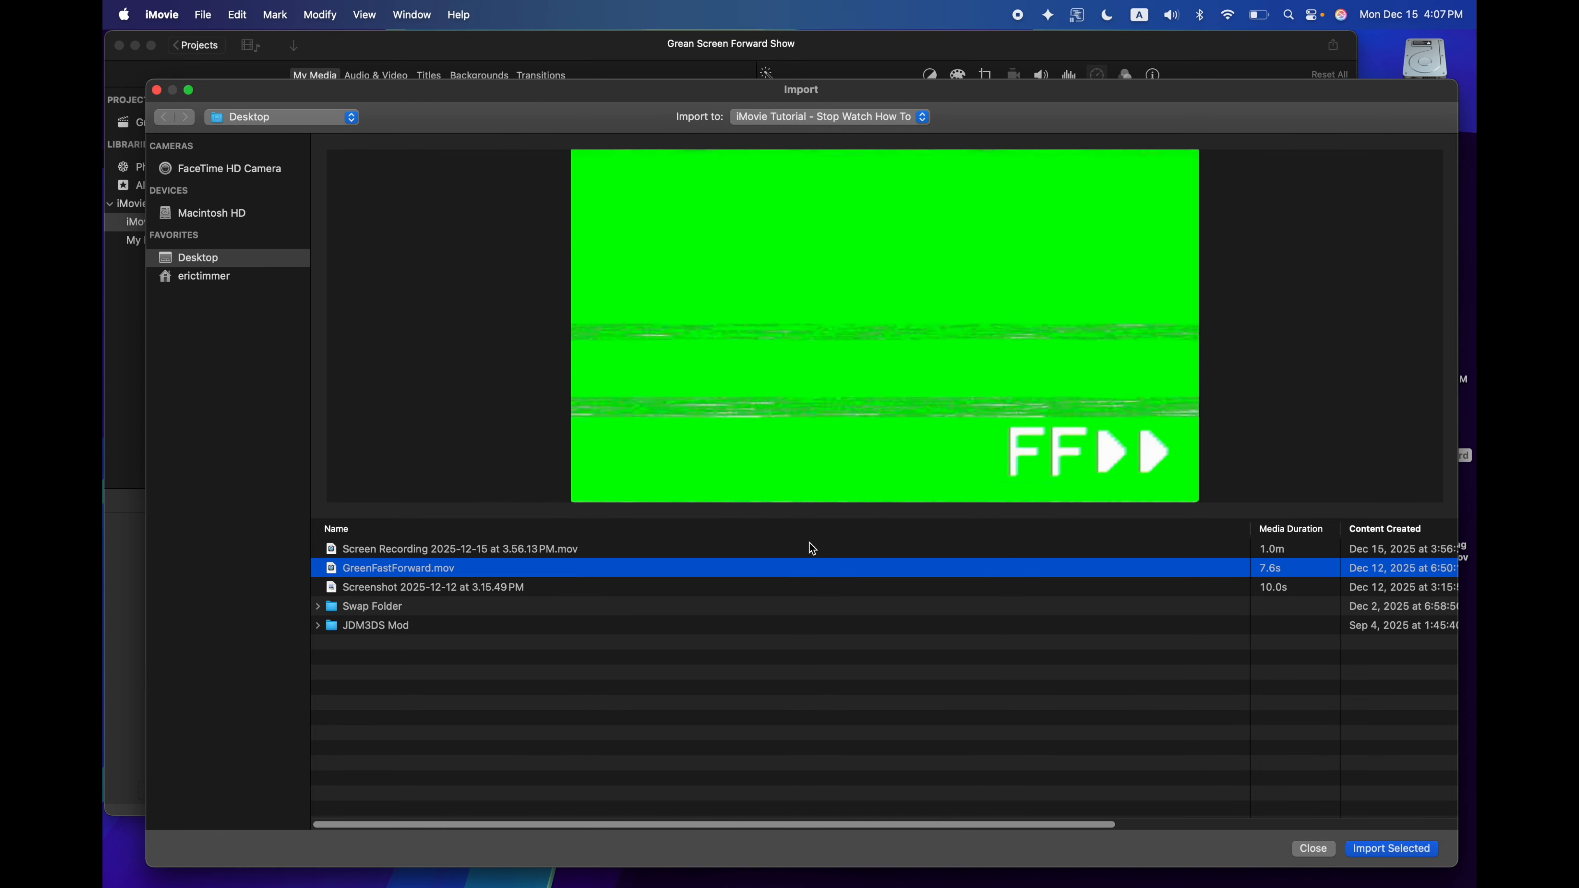
click(1391, 849)
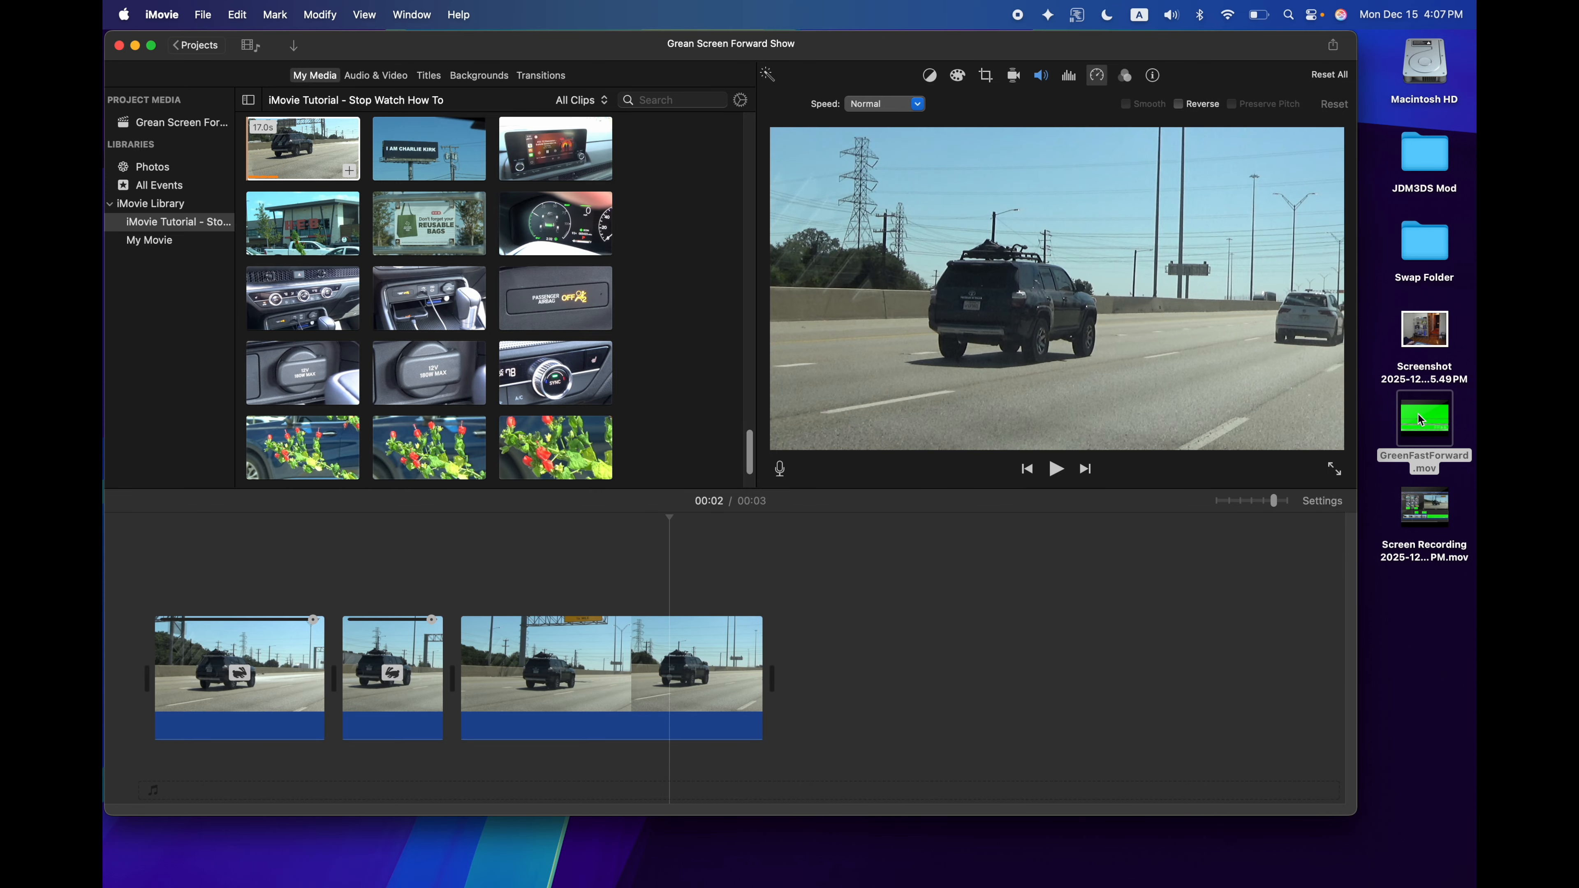
- Place GreenFastForward.mov from the desktop above the second timeline segment, aligned with that segment's start
key(space)
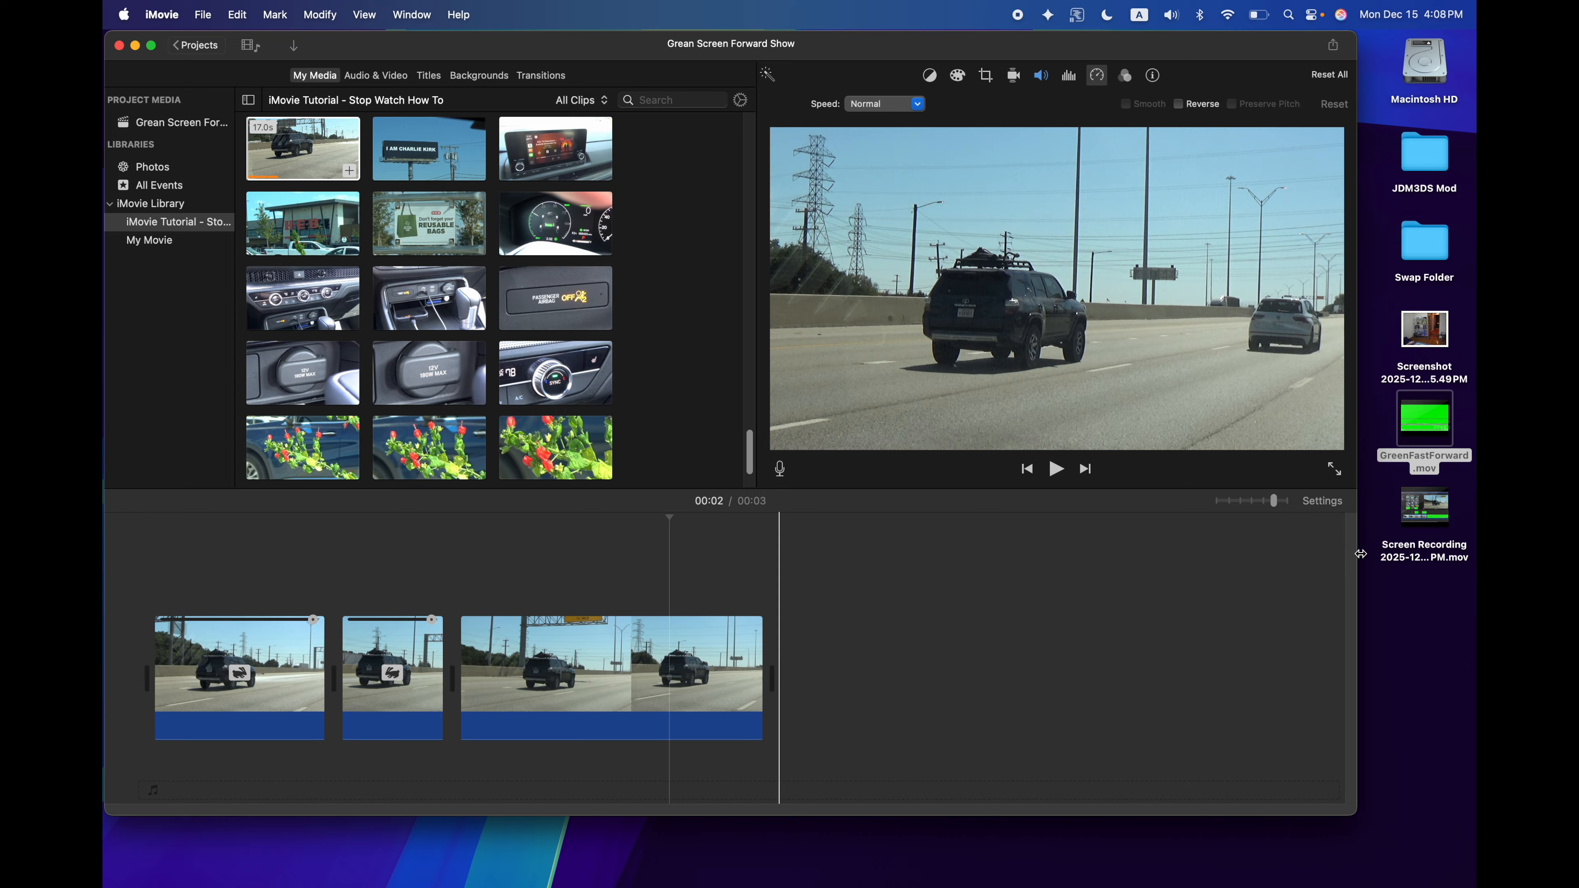
mouse_move(1441, 418)
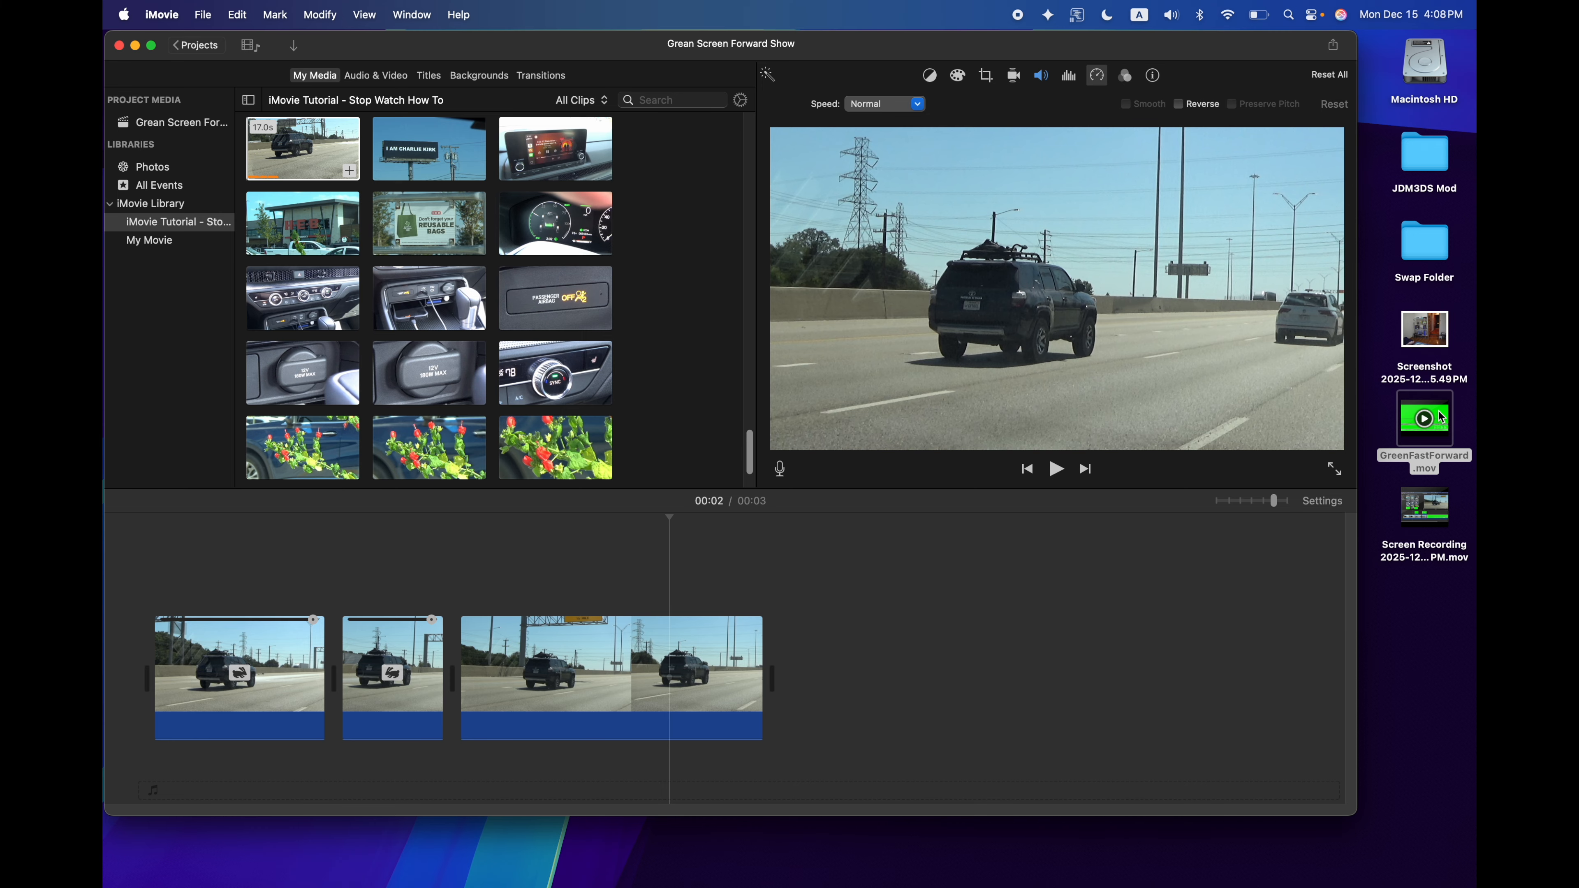
drag(1441, 417, 345, 571)
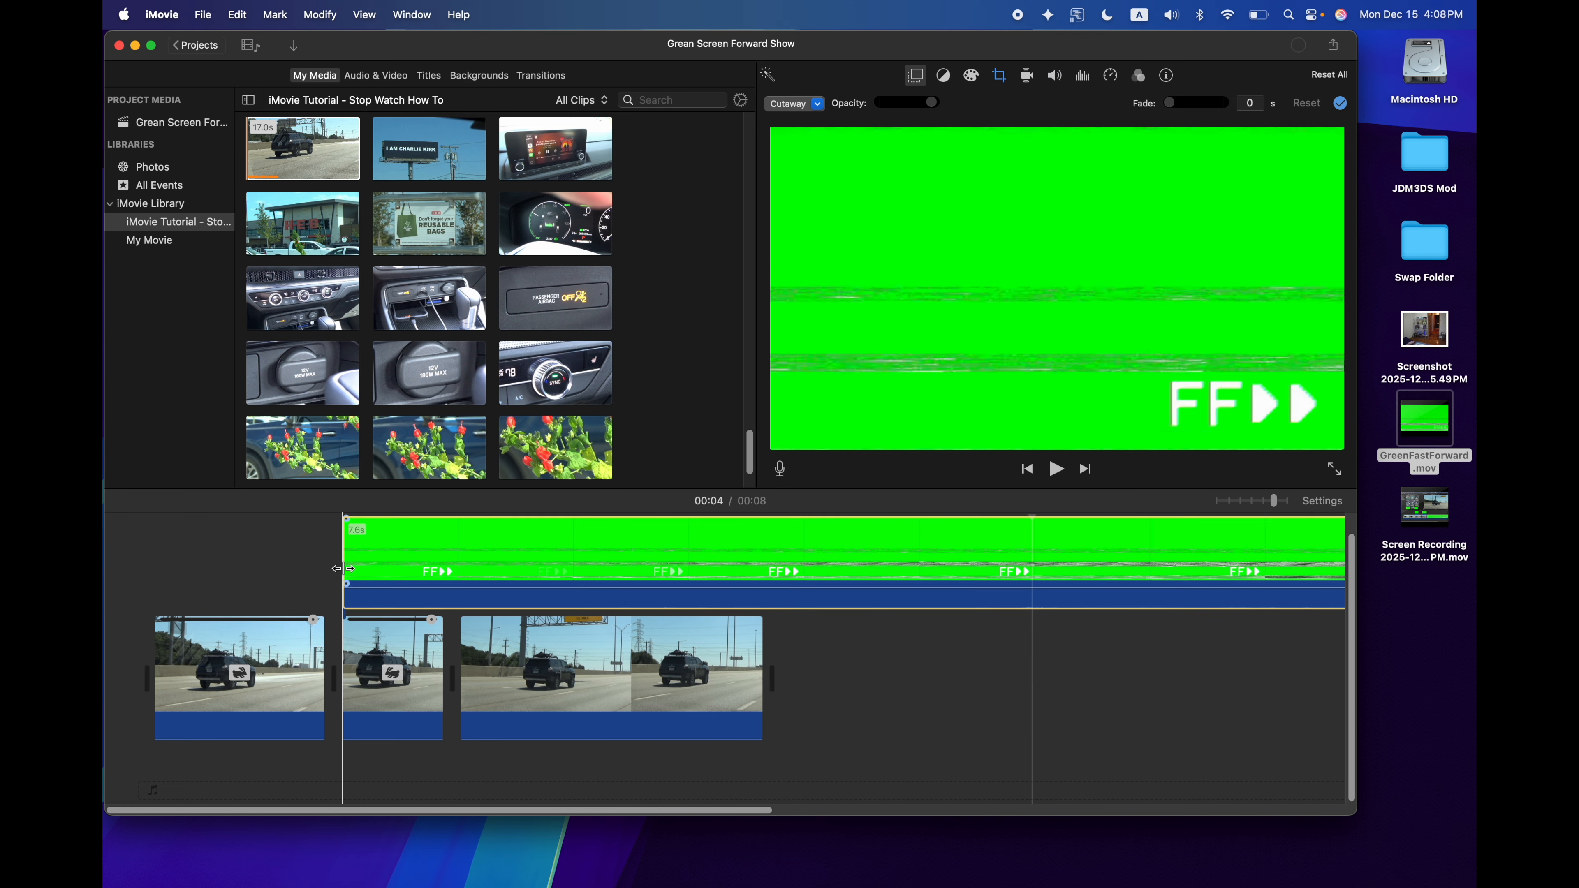
- Split the green screen clip at the end of the second segment and delete the part that runs past it
click(458, 547)
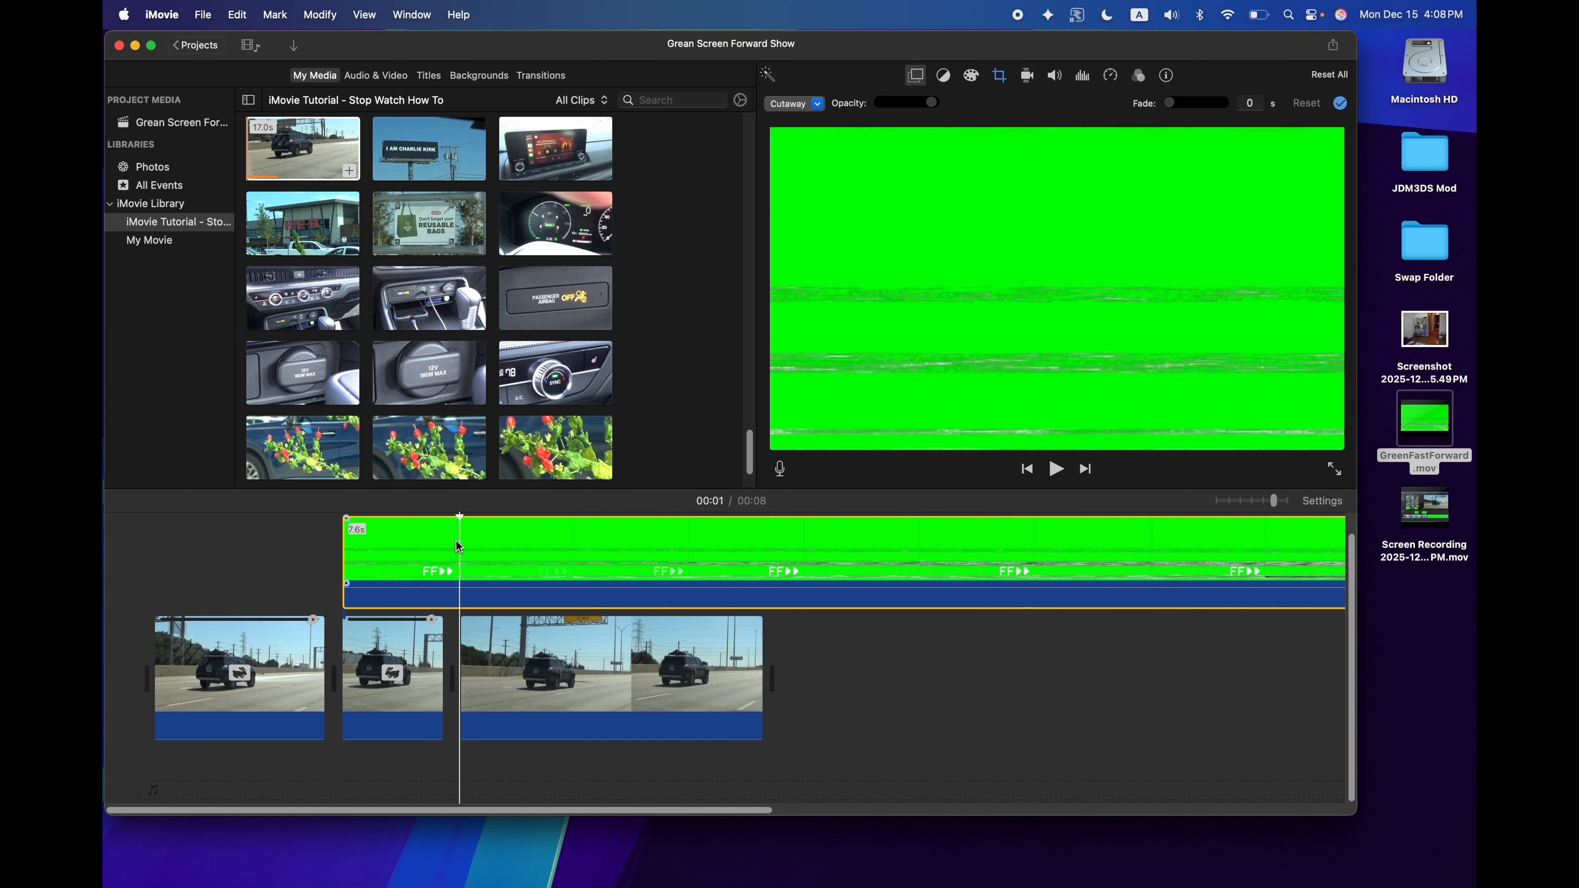
right_click(458, 547)
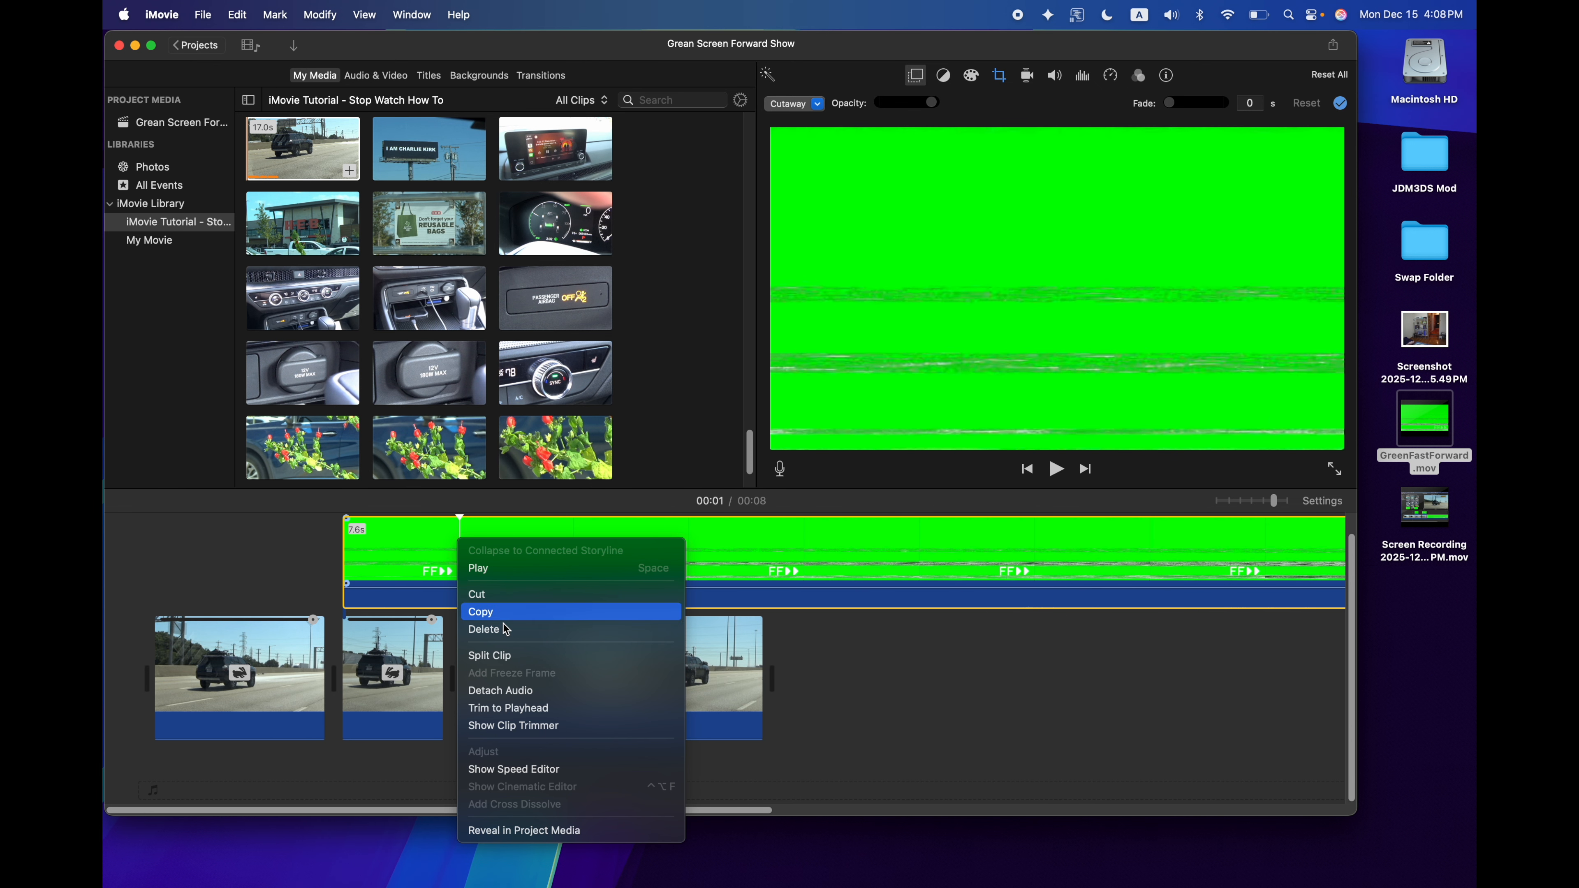
click(498, 653)
click(571, 537)
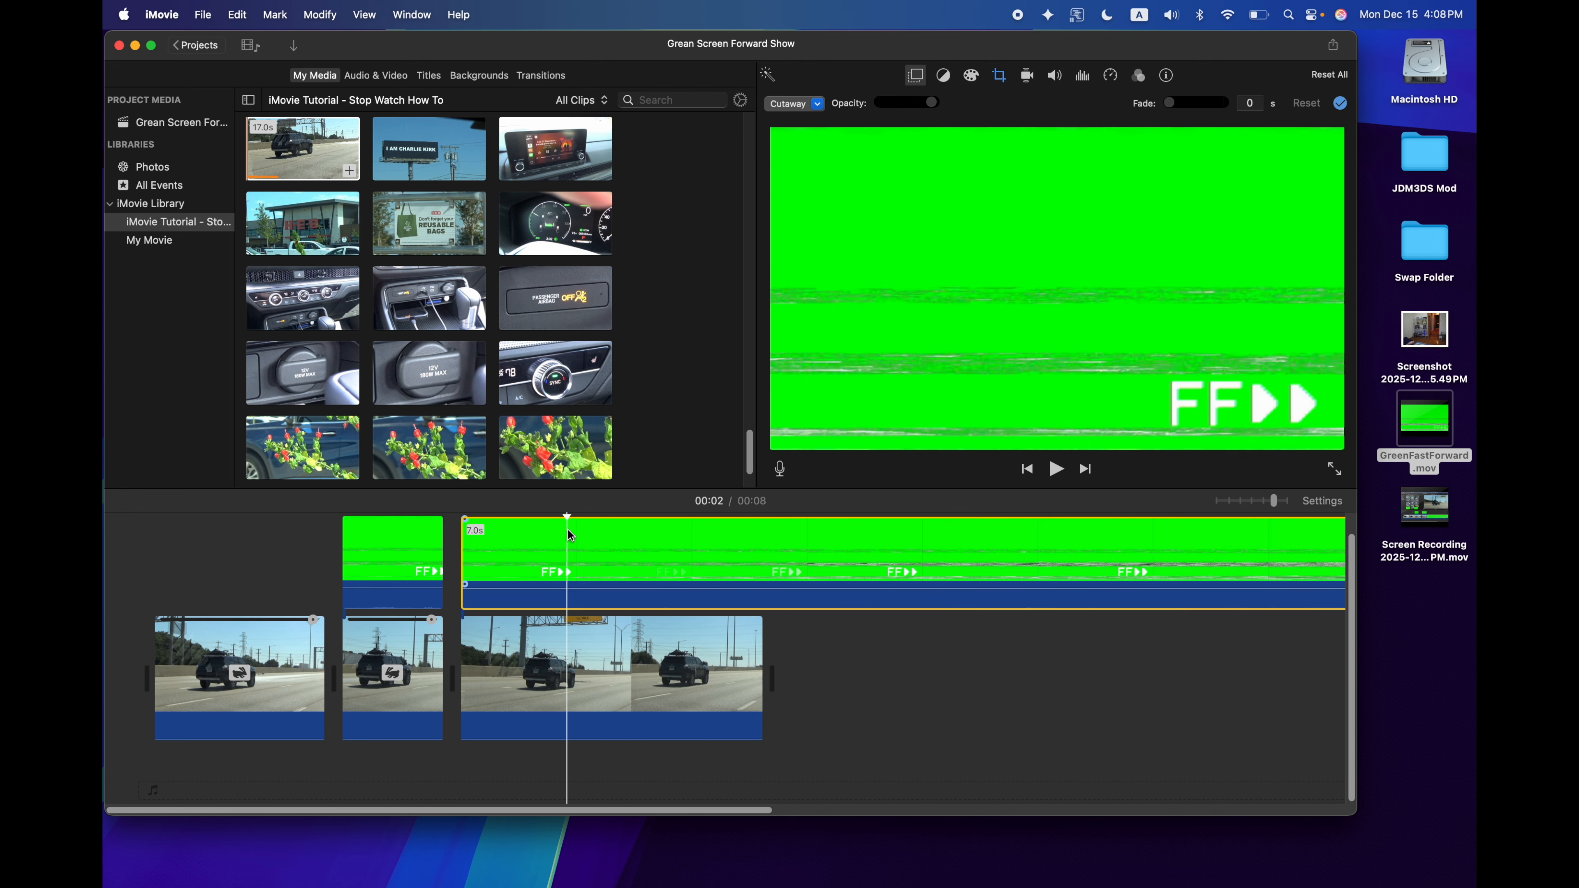
key(Delete)
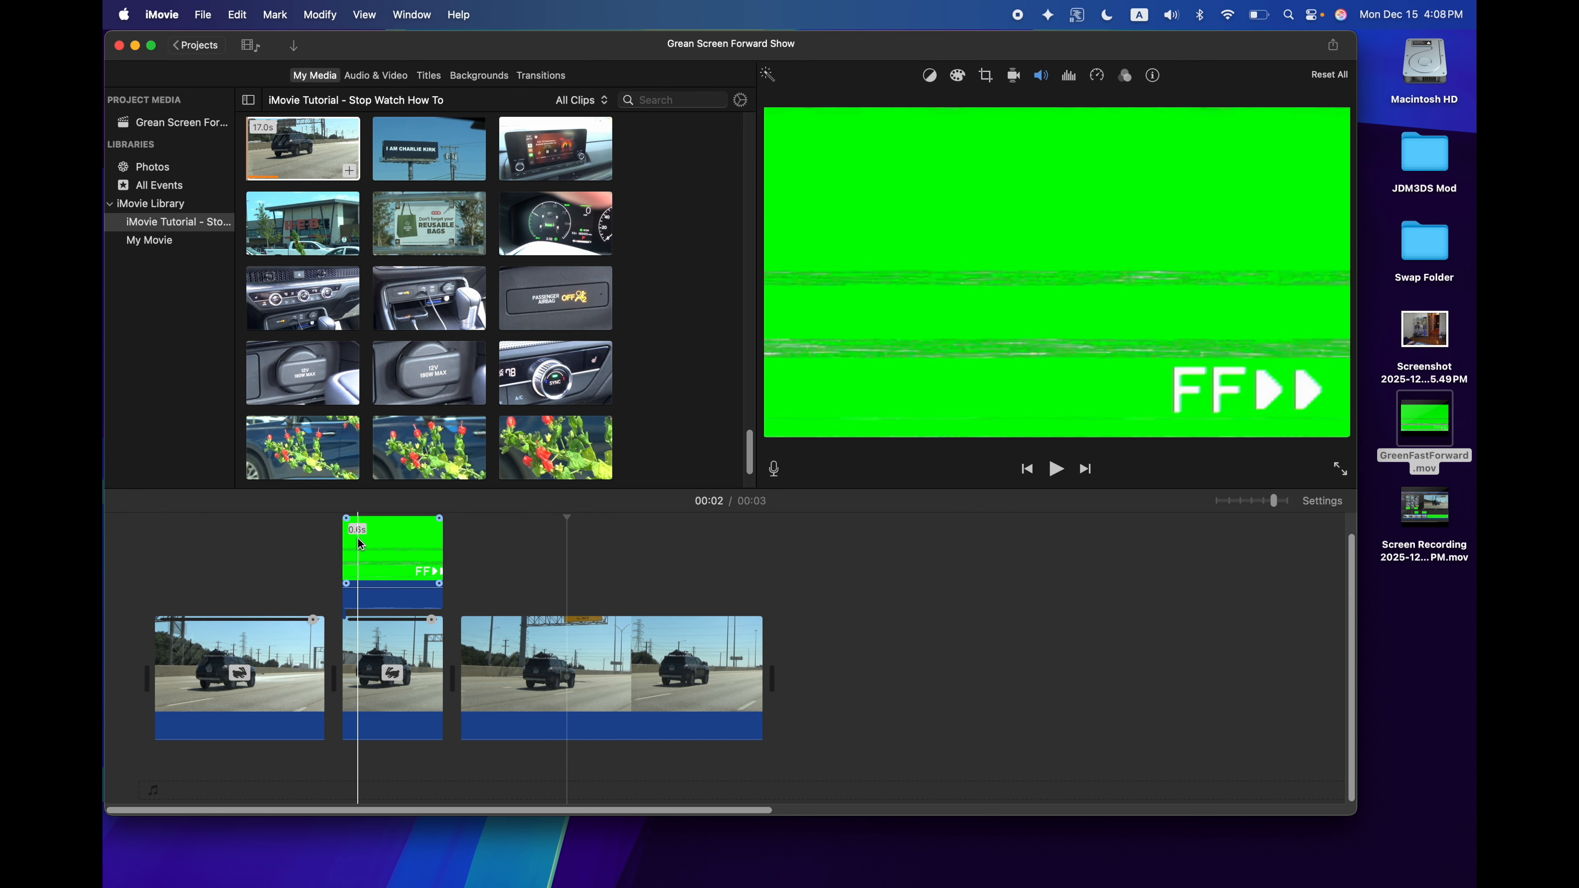
- Set the remaining green screen clip's video overlay to Green/Blue Screen
click(401, 547)
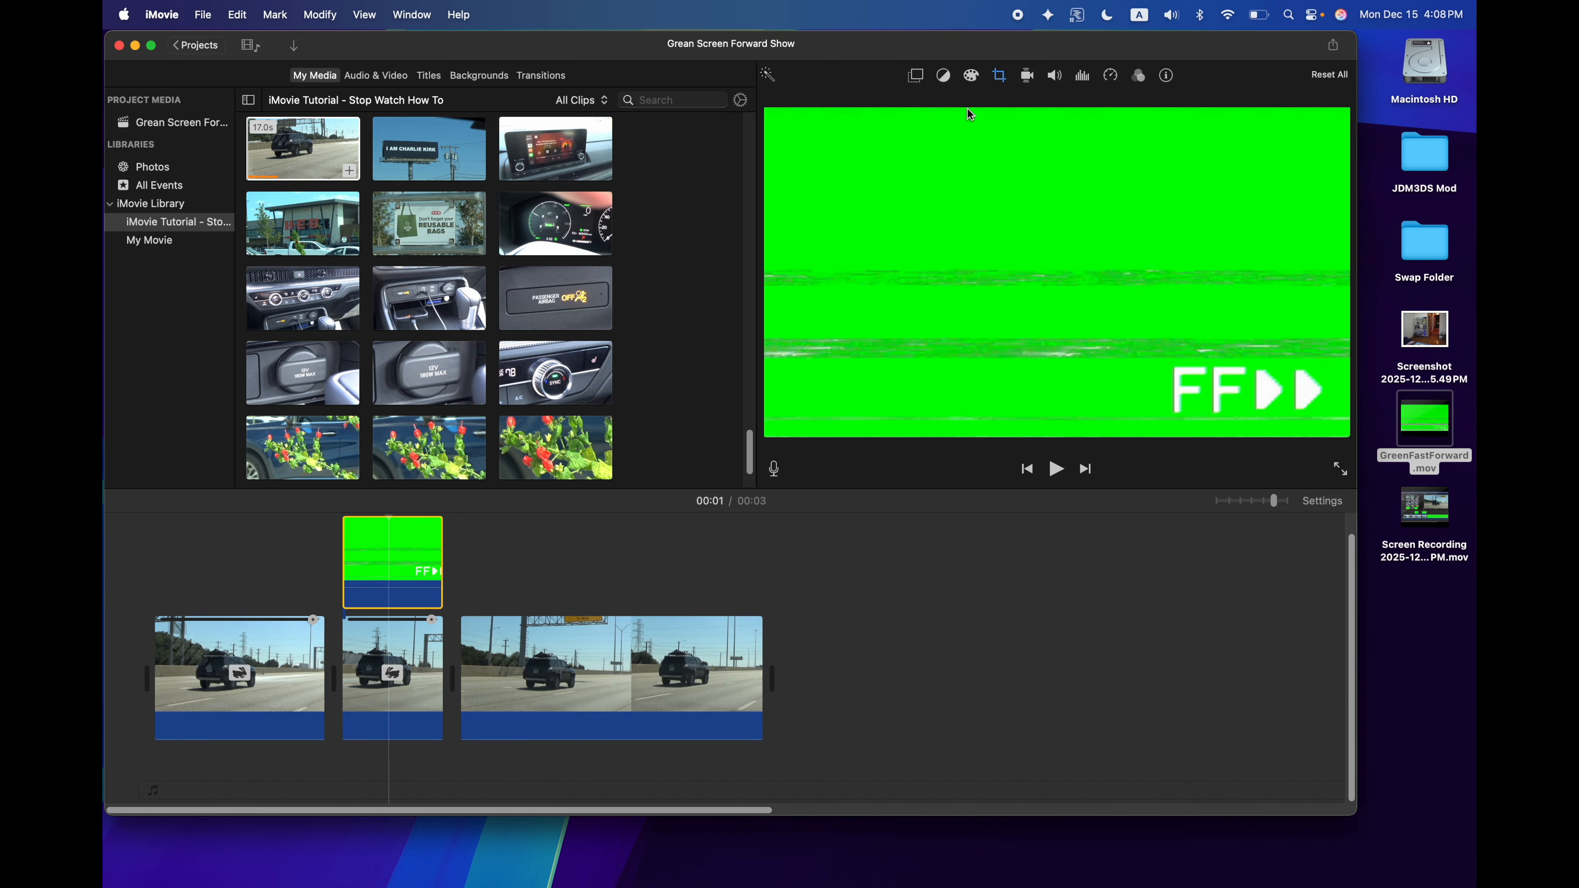
click(915, 77)
click(798, 106)
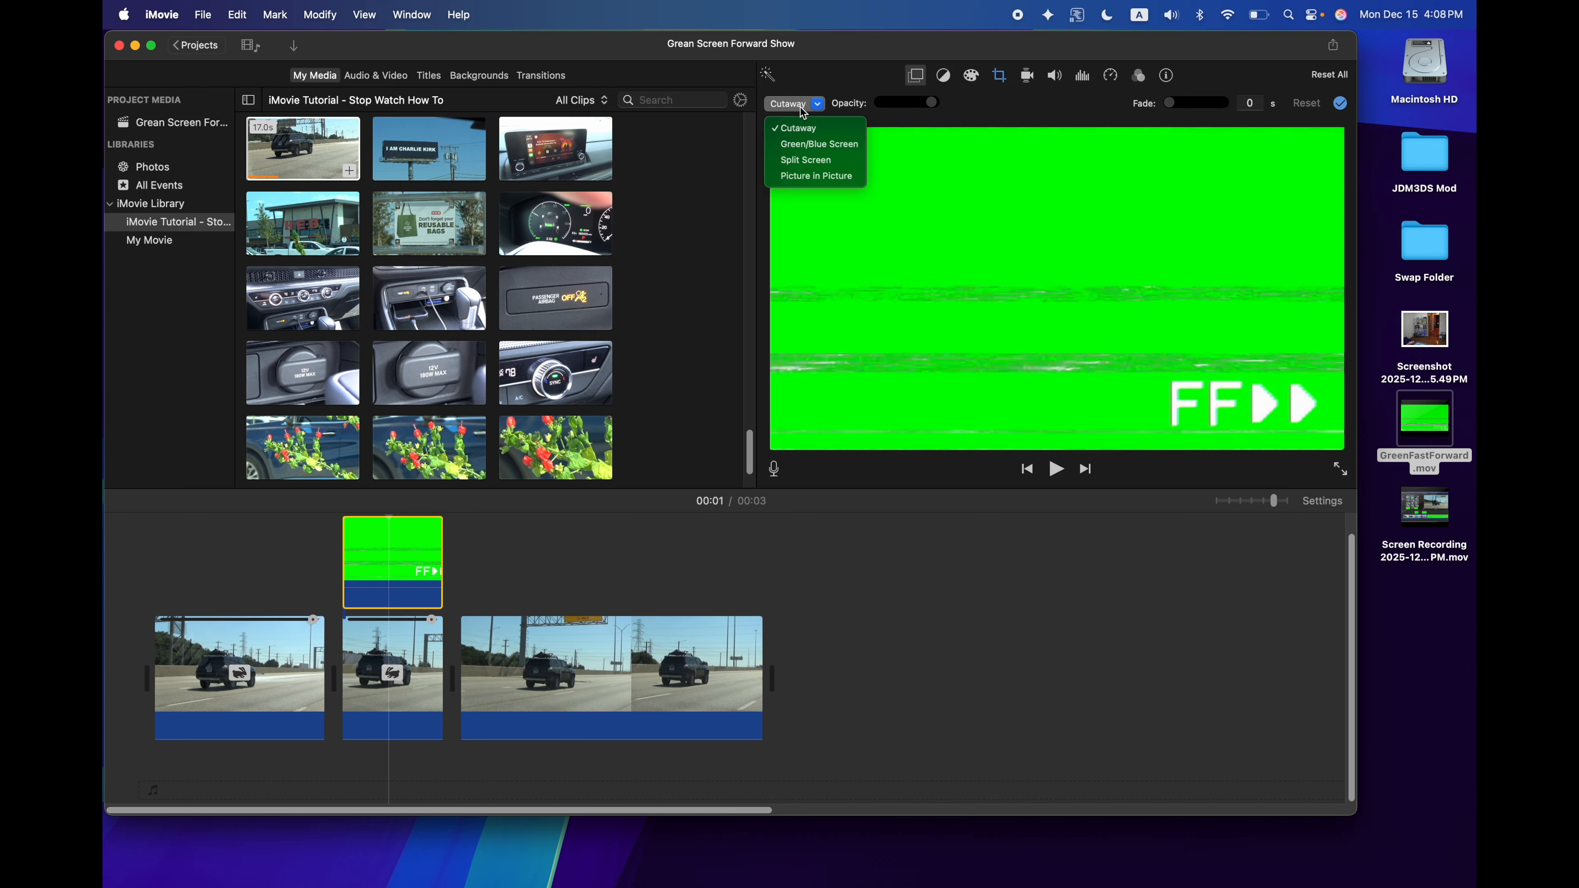
click(819, 145)
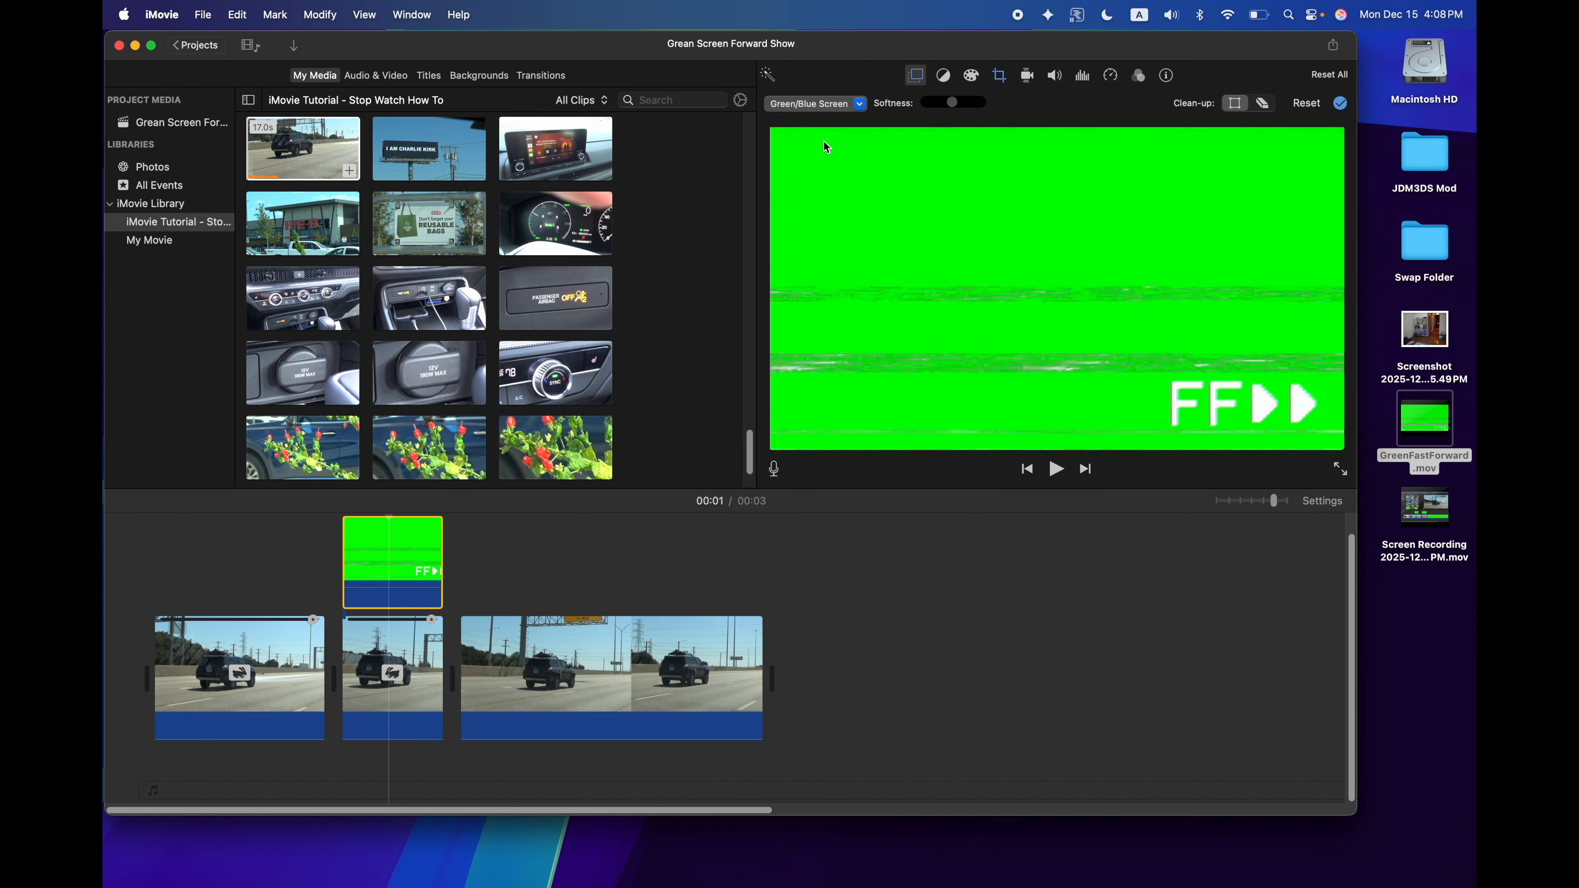
- Play the timeline from the start to preview the keyed FF overlay, then stop playback
click(276, 579)
click(113, 582)
key(space)
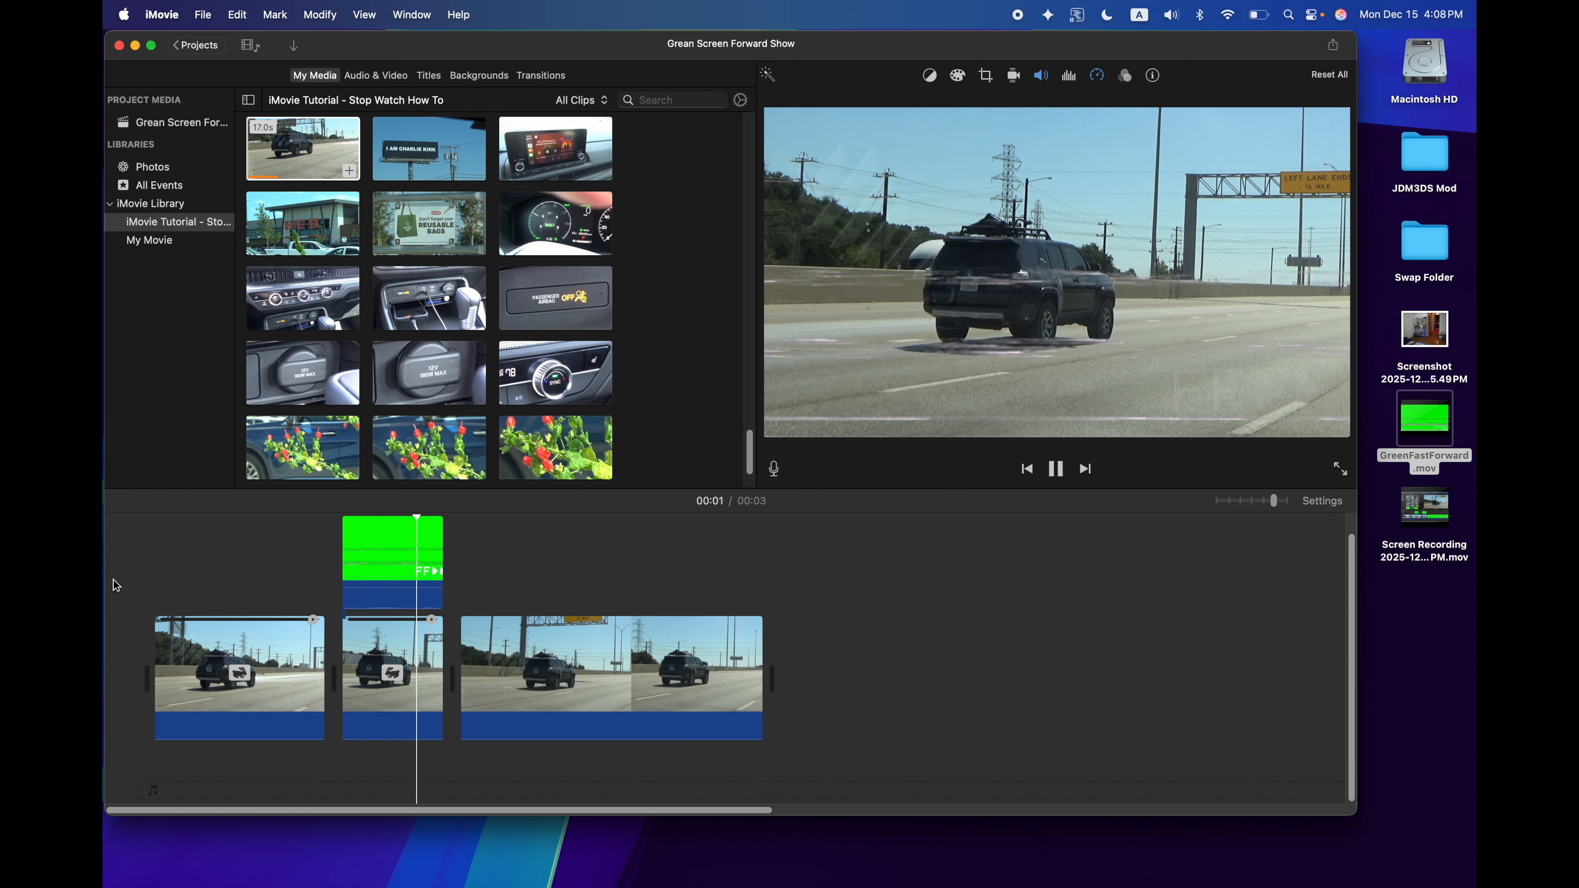
key(space)
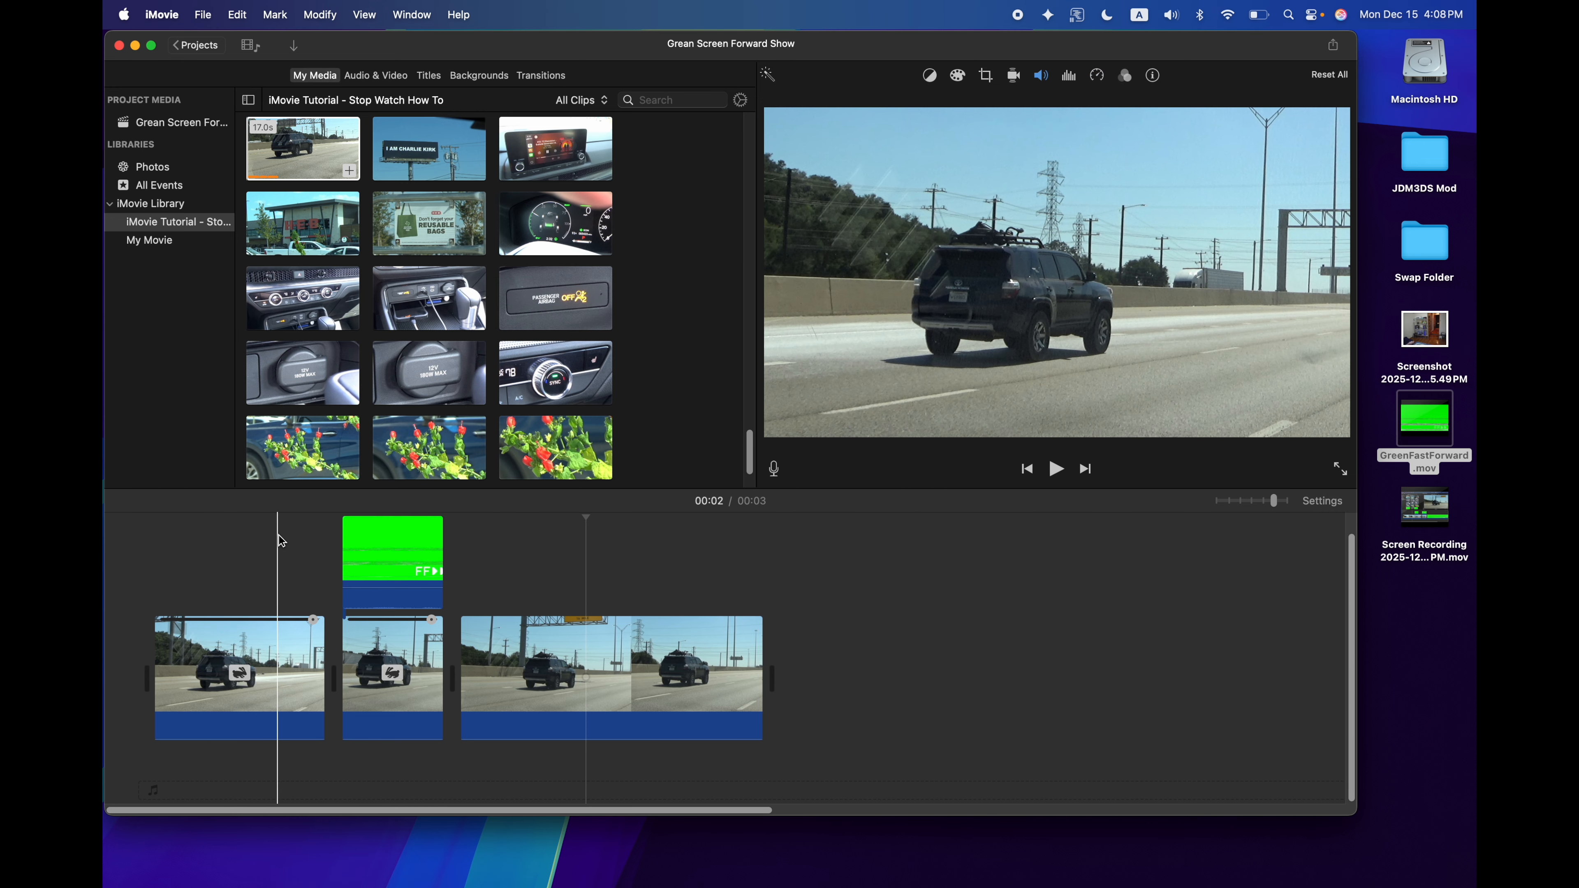
- Lengthen the second segment and extend the green screen clip above it to 0.9 s so it covers the segment
drag(442, 646, 505, 645)
click(439, 560)
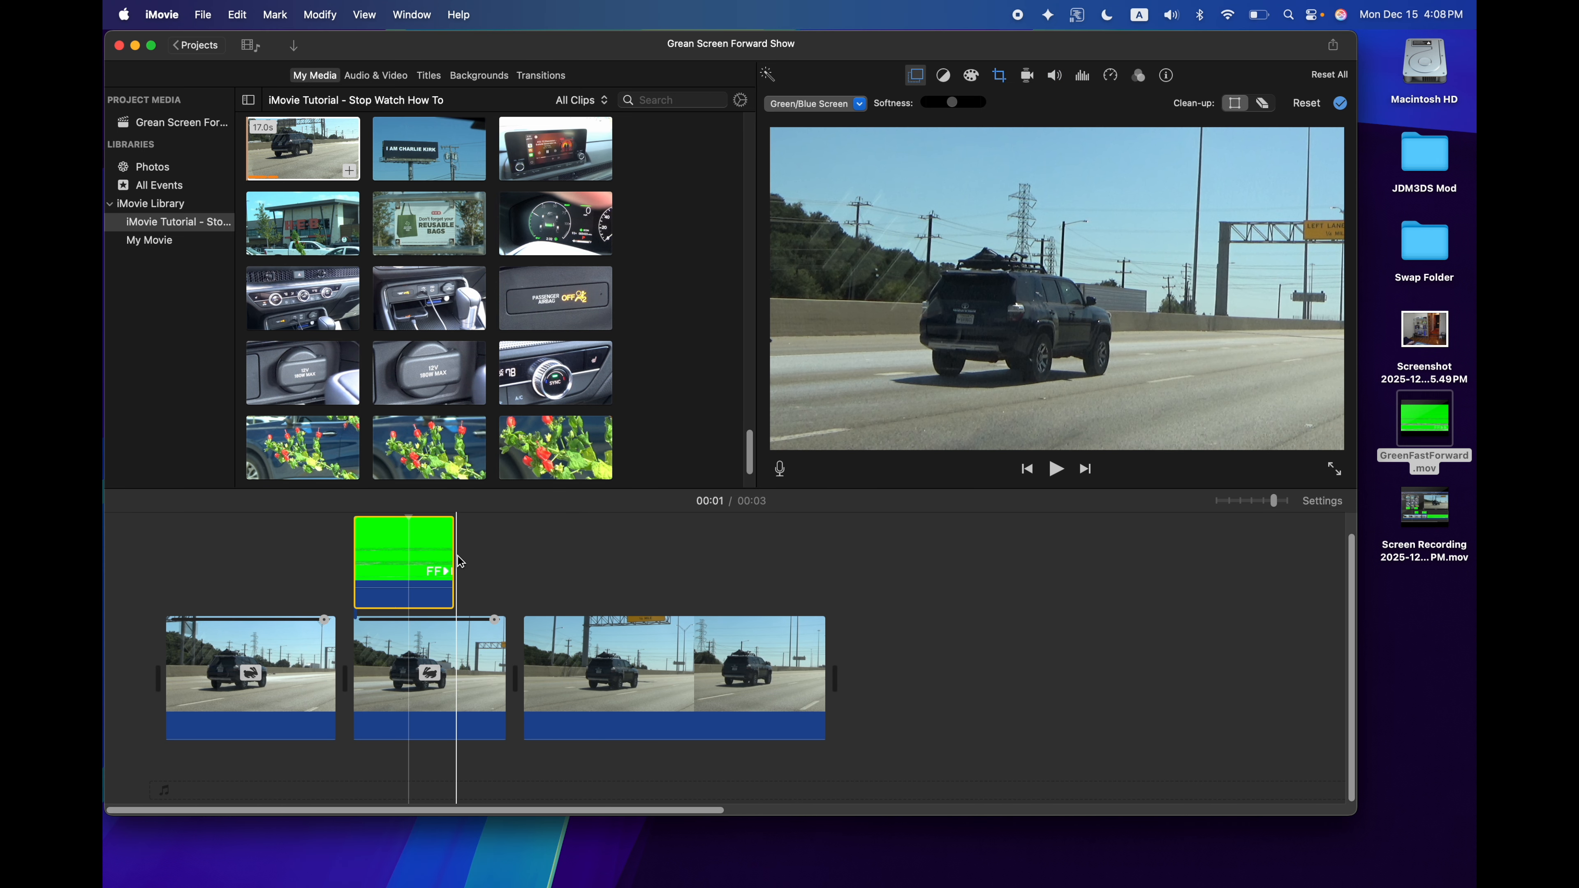
drag(453, 560, 503, 563)
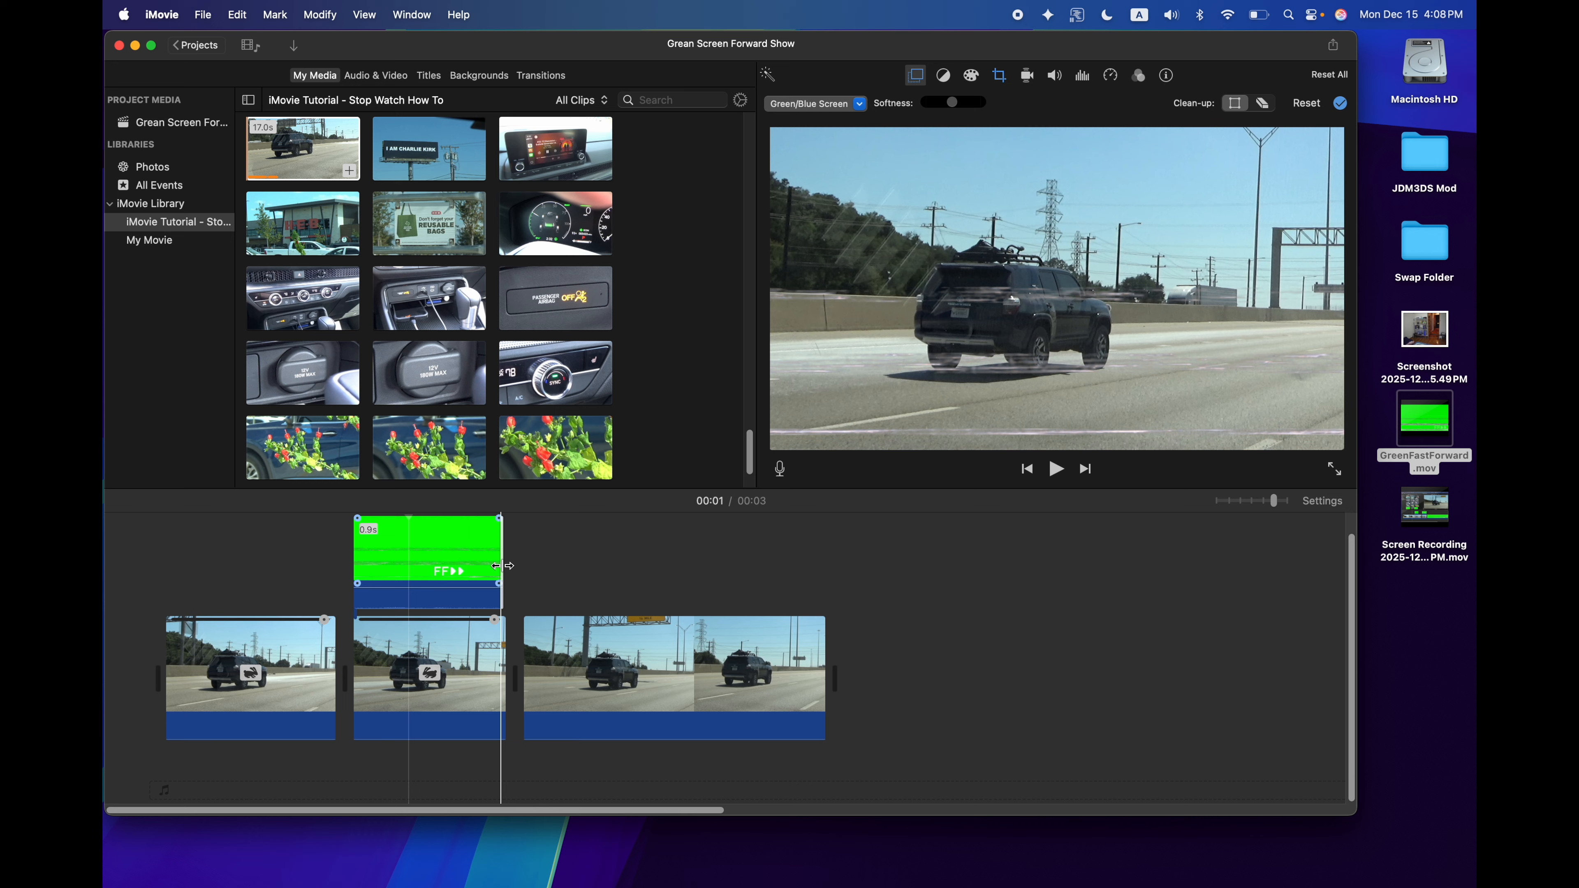
- Play from the first segment to preview the lengthened fast-forward effect, and stop playback in the last segment
click(281, 547)
key(space)
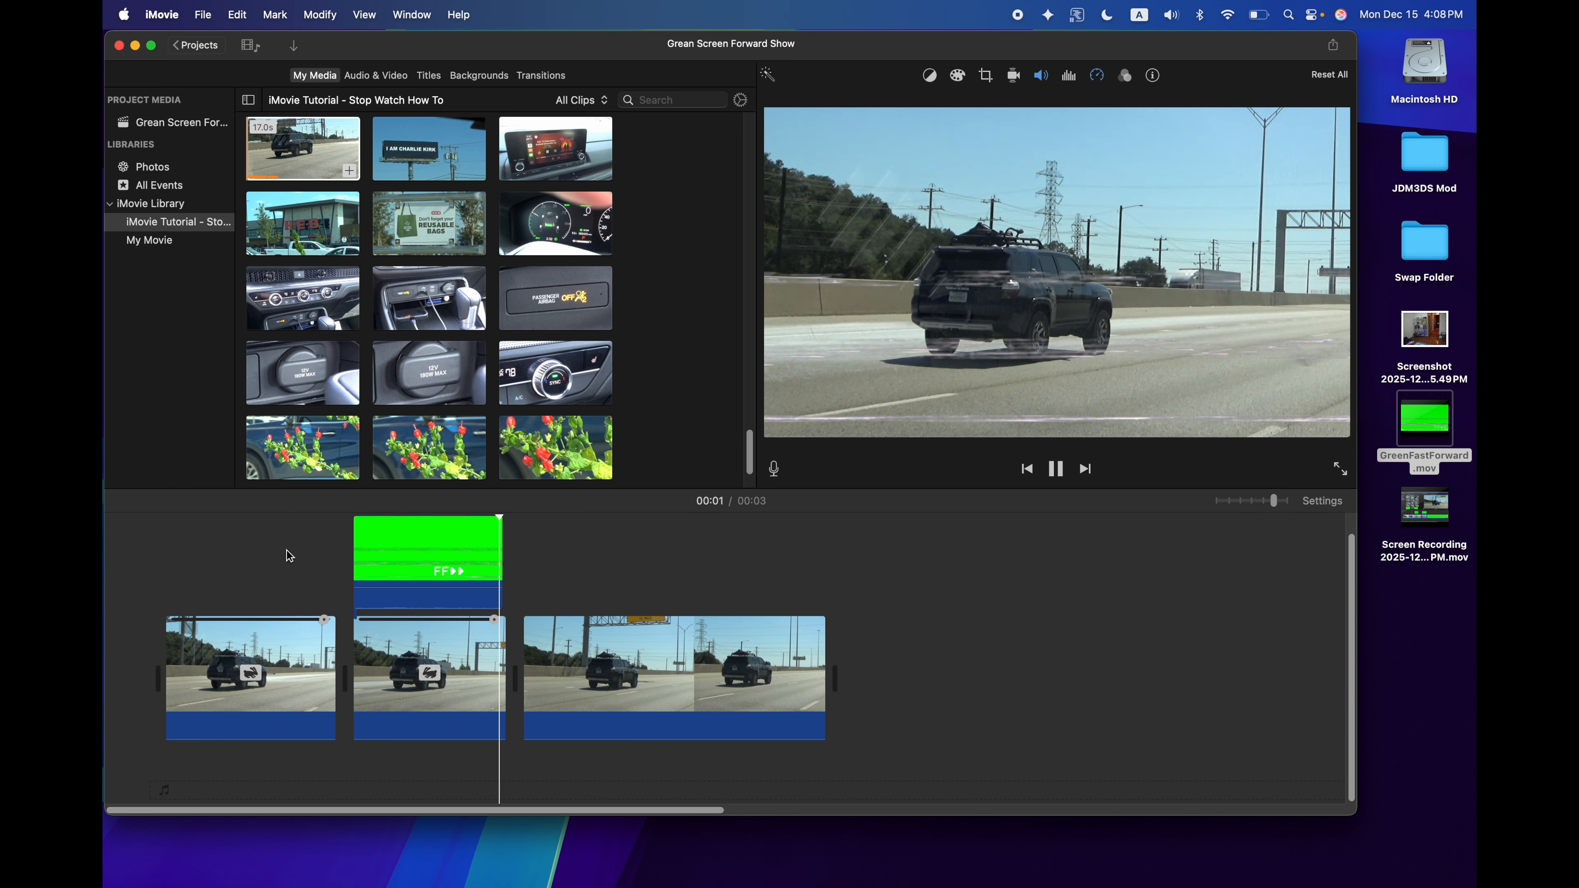
key(space)
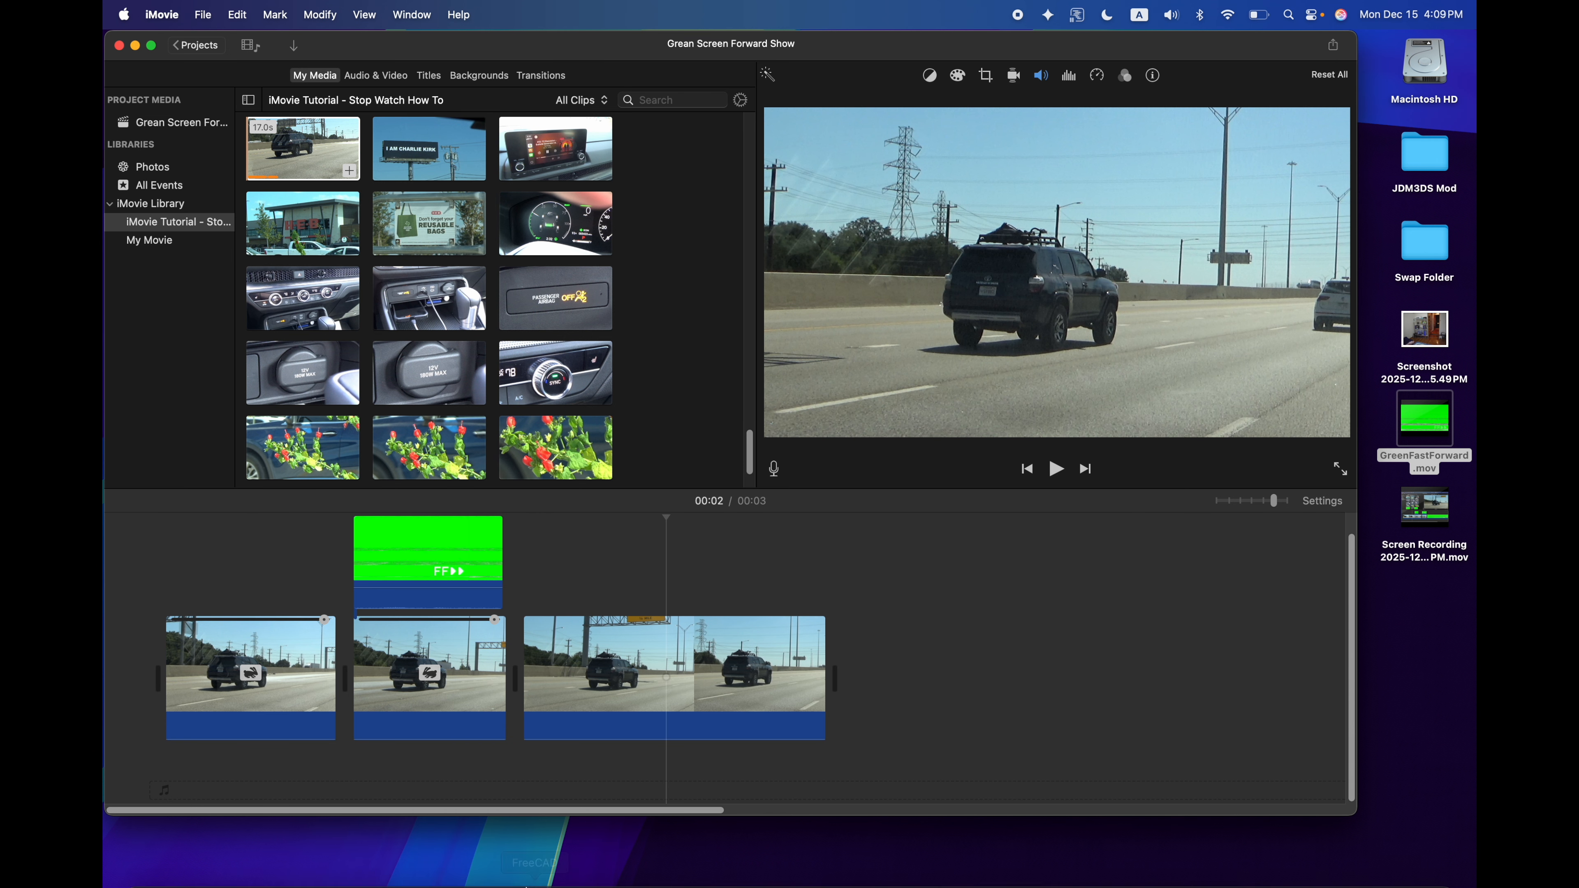
- Switch to Google Chrome's green screen video, open QuickTime Player to view its recording options, and dismiss the file chooser
mouse_move(595, 869)
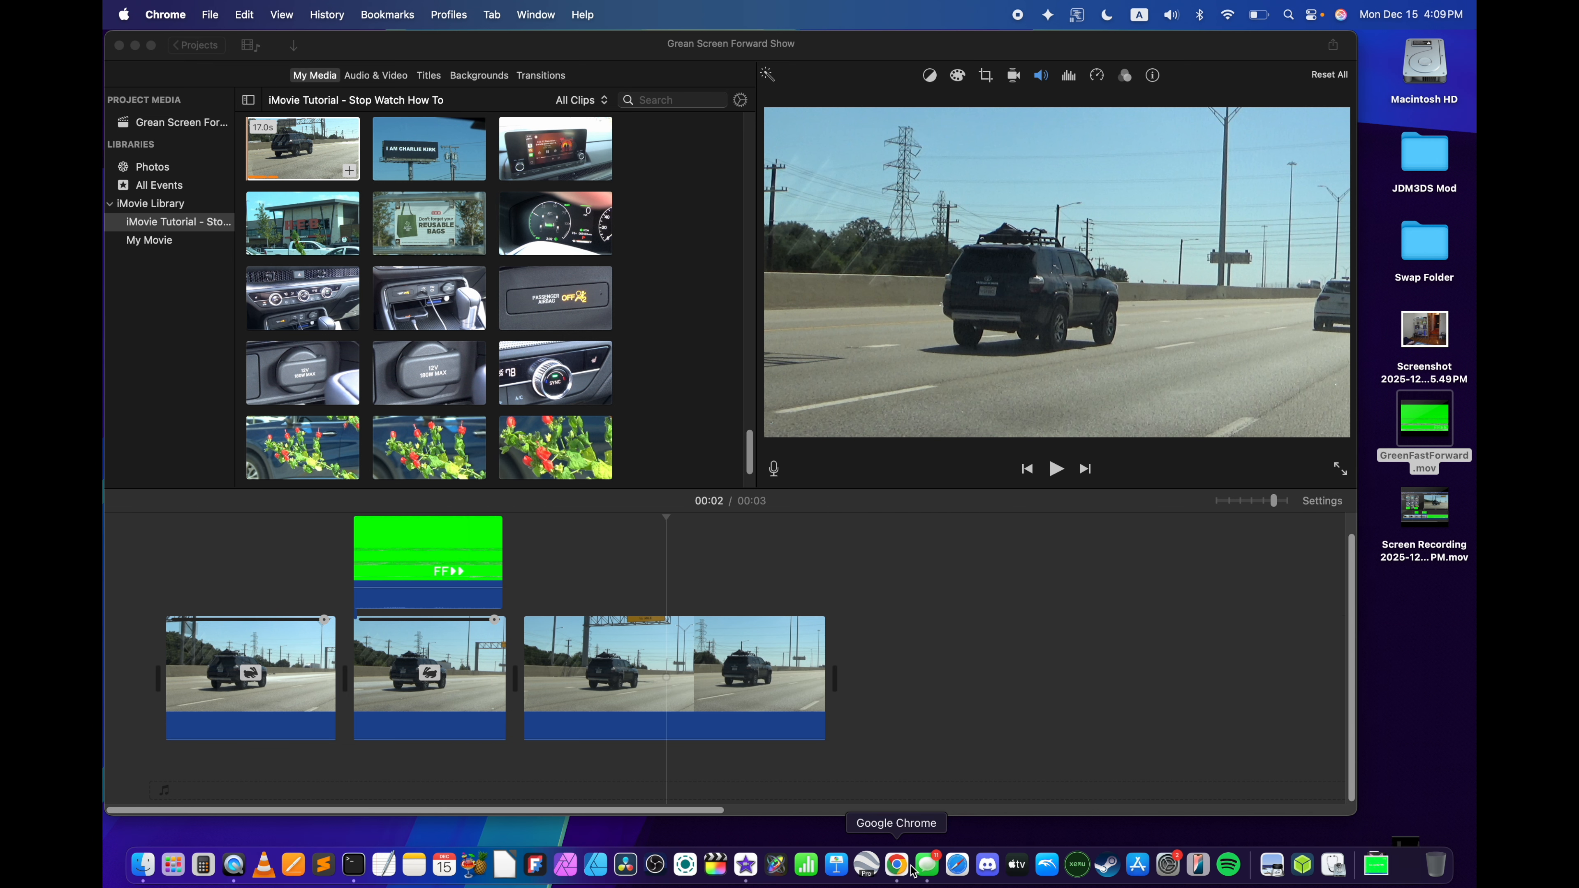
click(898, 865)
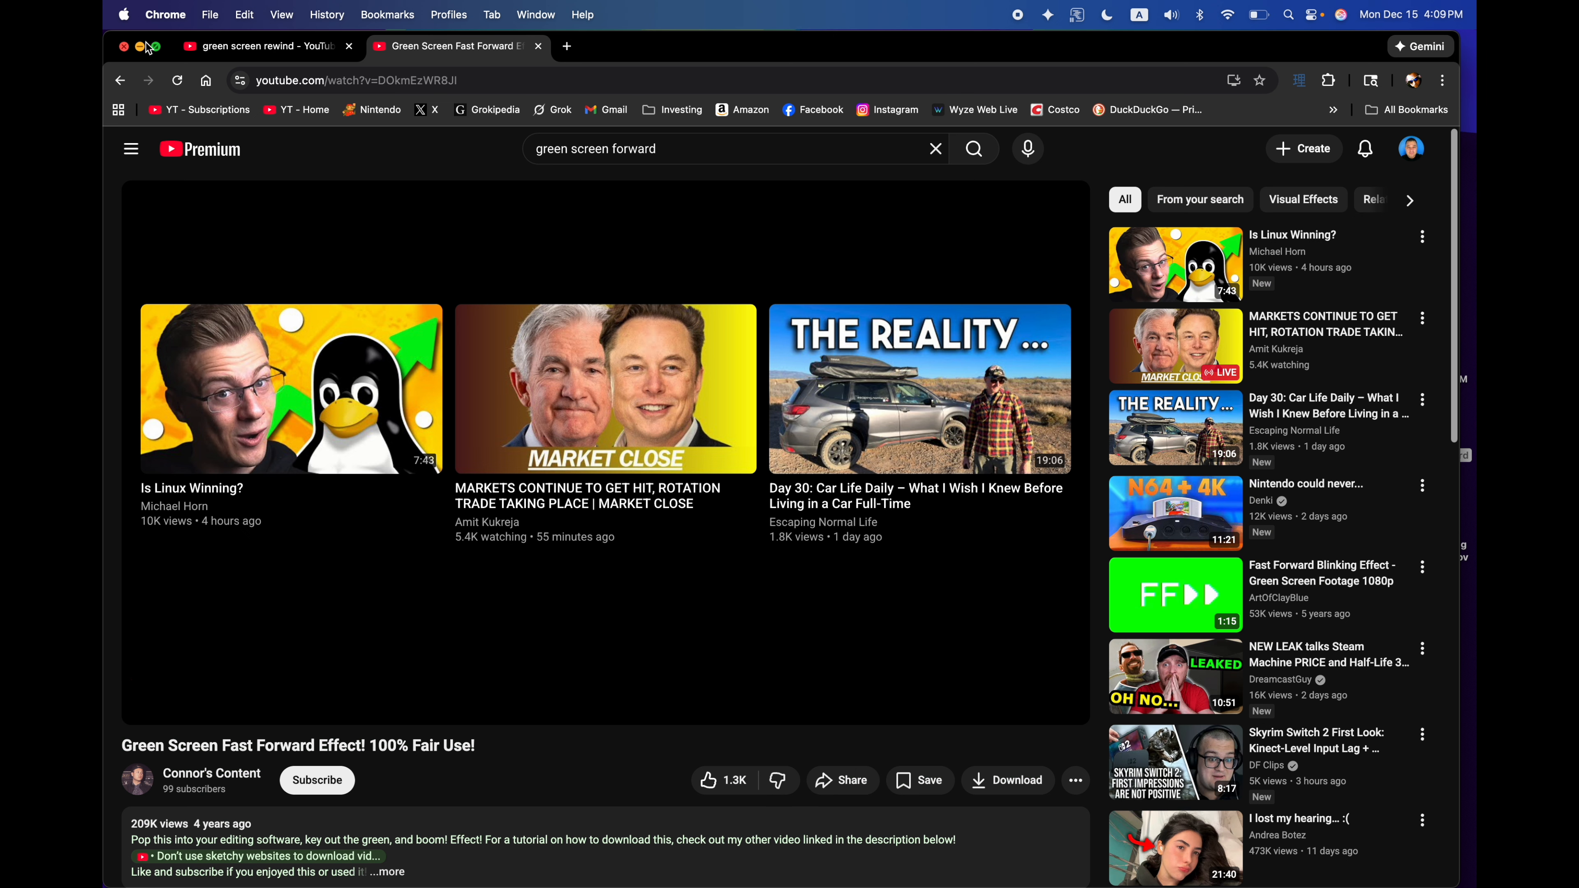
click(236, 867)
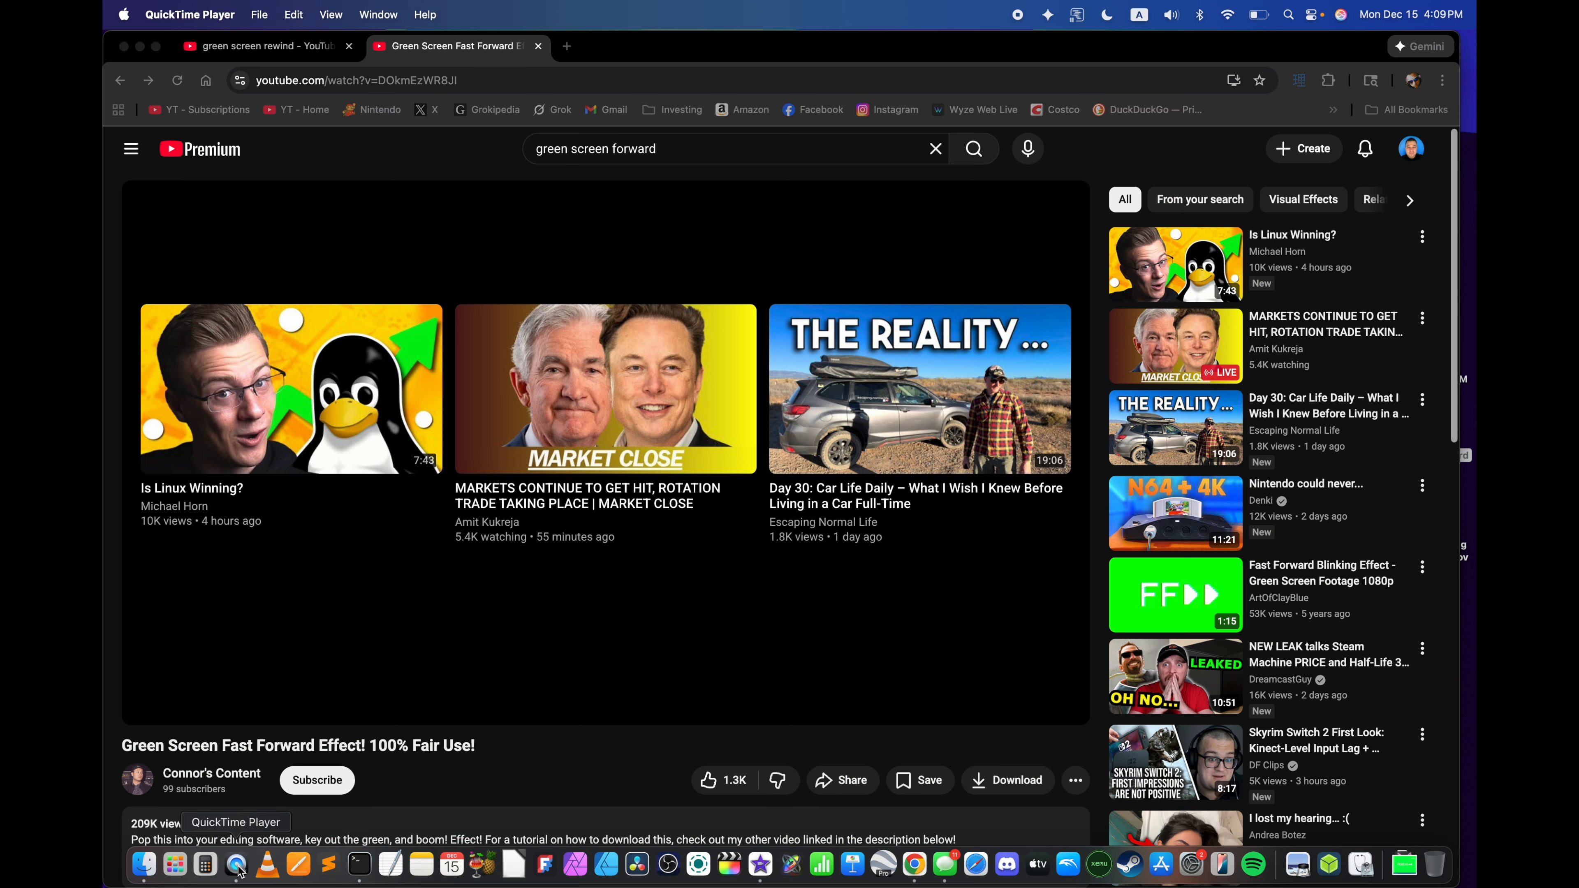
click(259, 15)
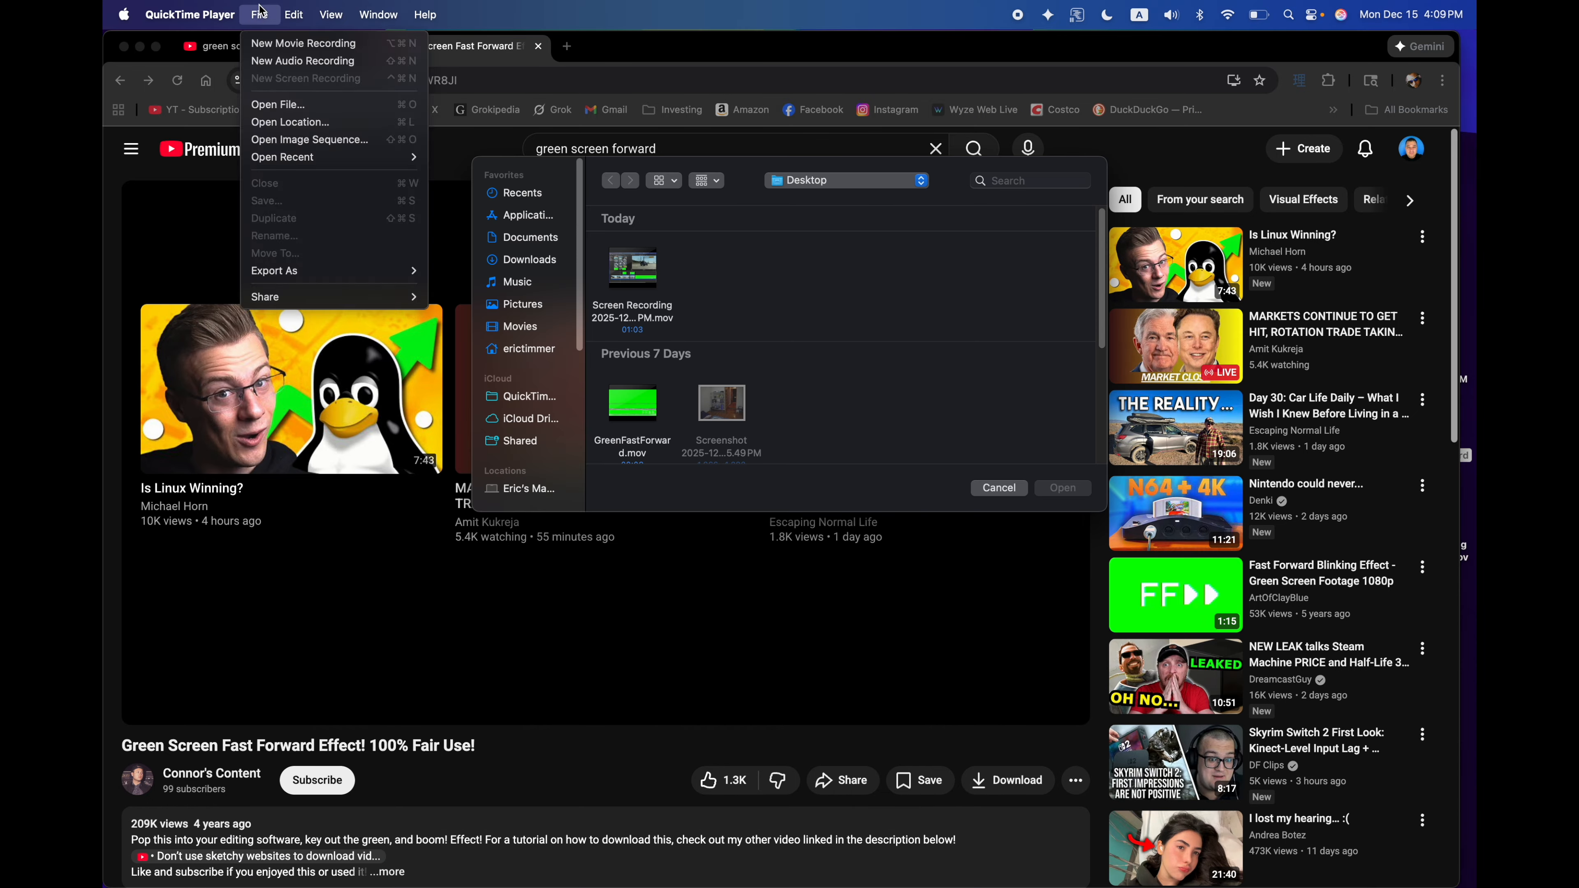
click(989, 489)
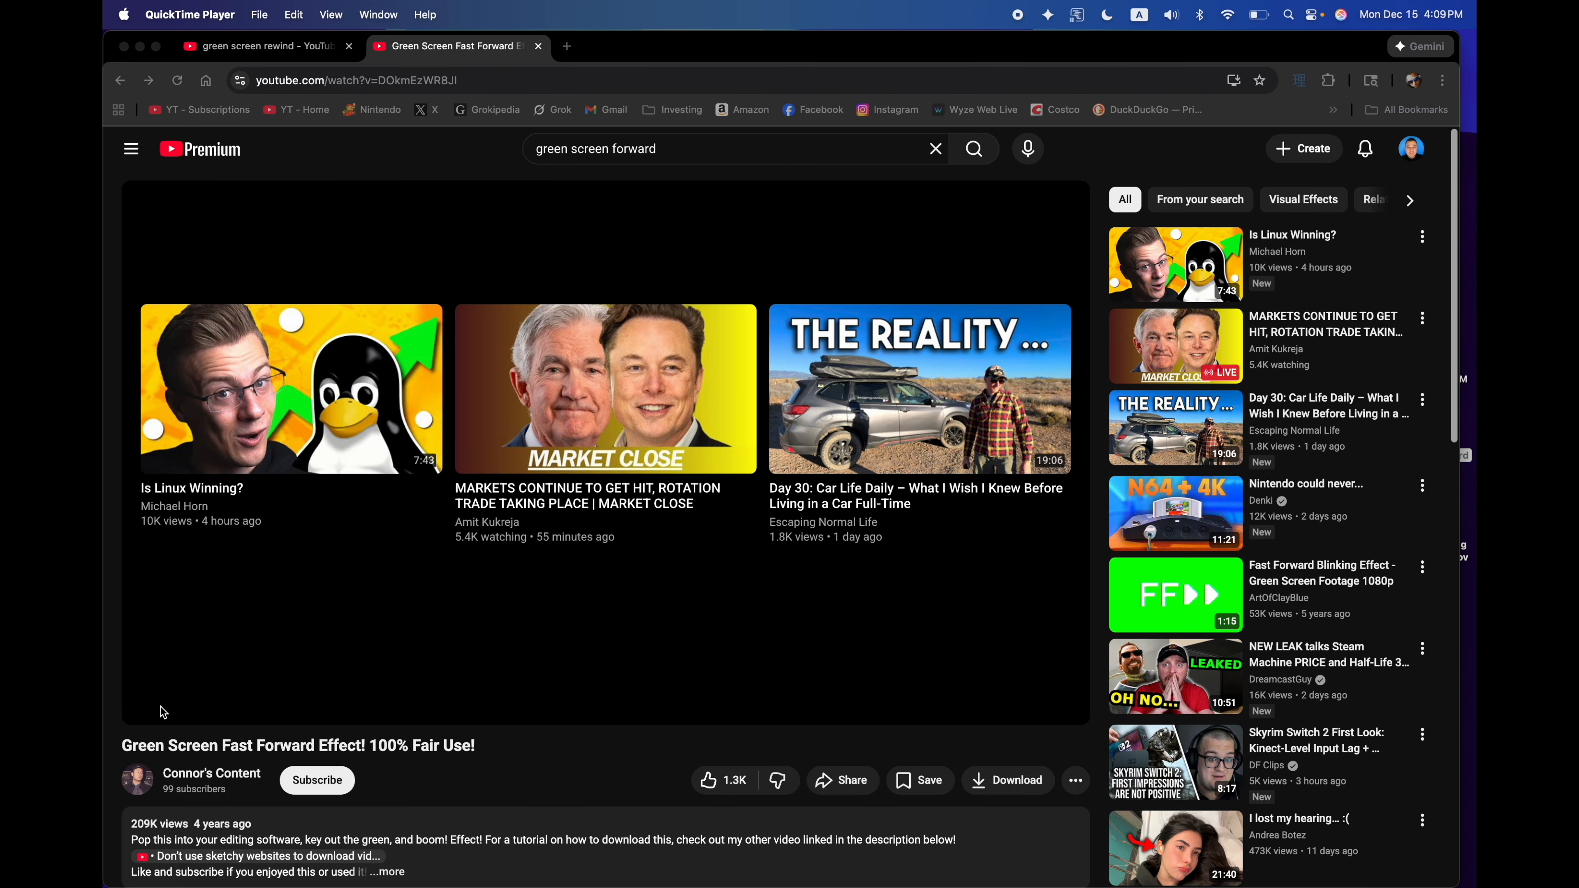
- Play the Green Screen Fast Forward Effect video on YouTube, pause it at 0:11, and minimize Chrome to return to iMovie
click(147, 704)
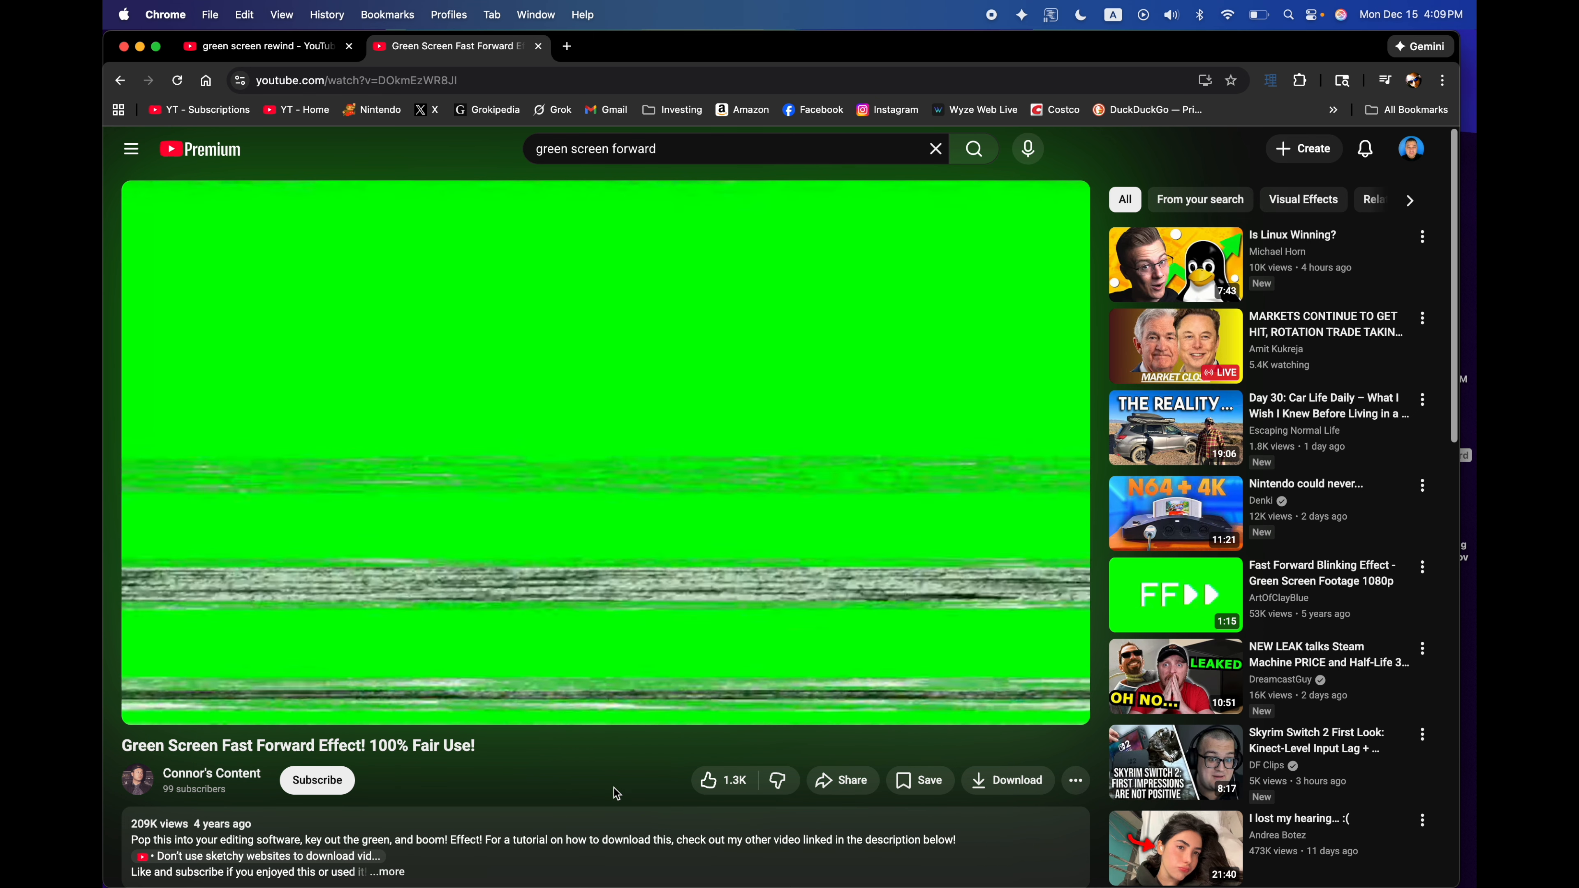
click(584, 439)
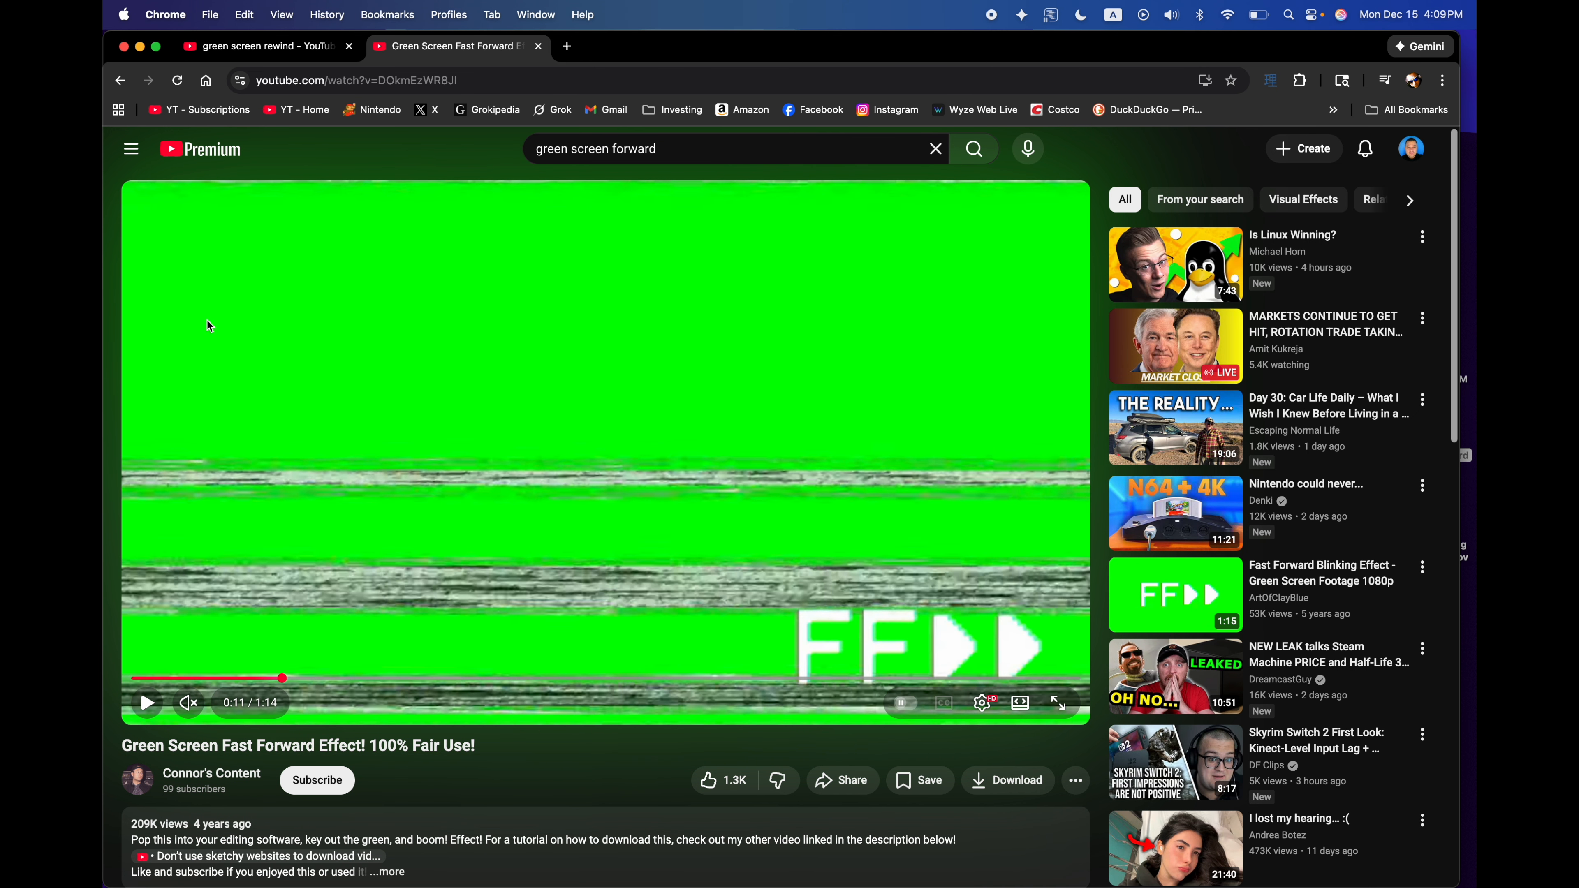
click(141, 47)
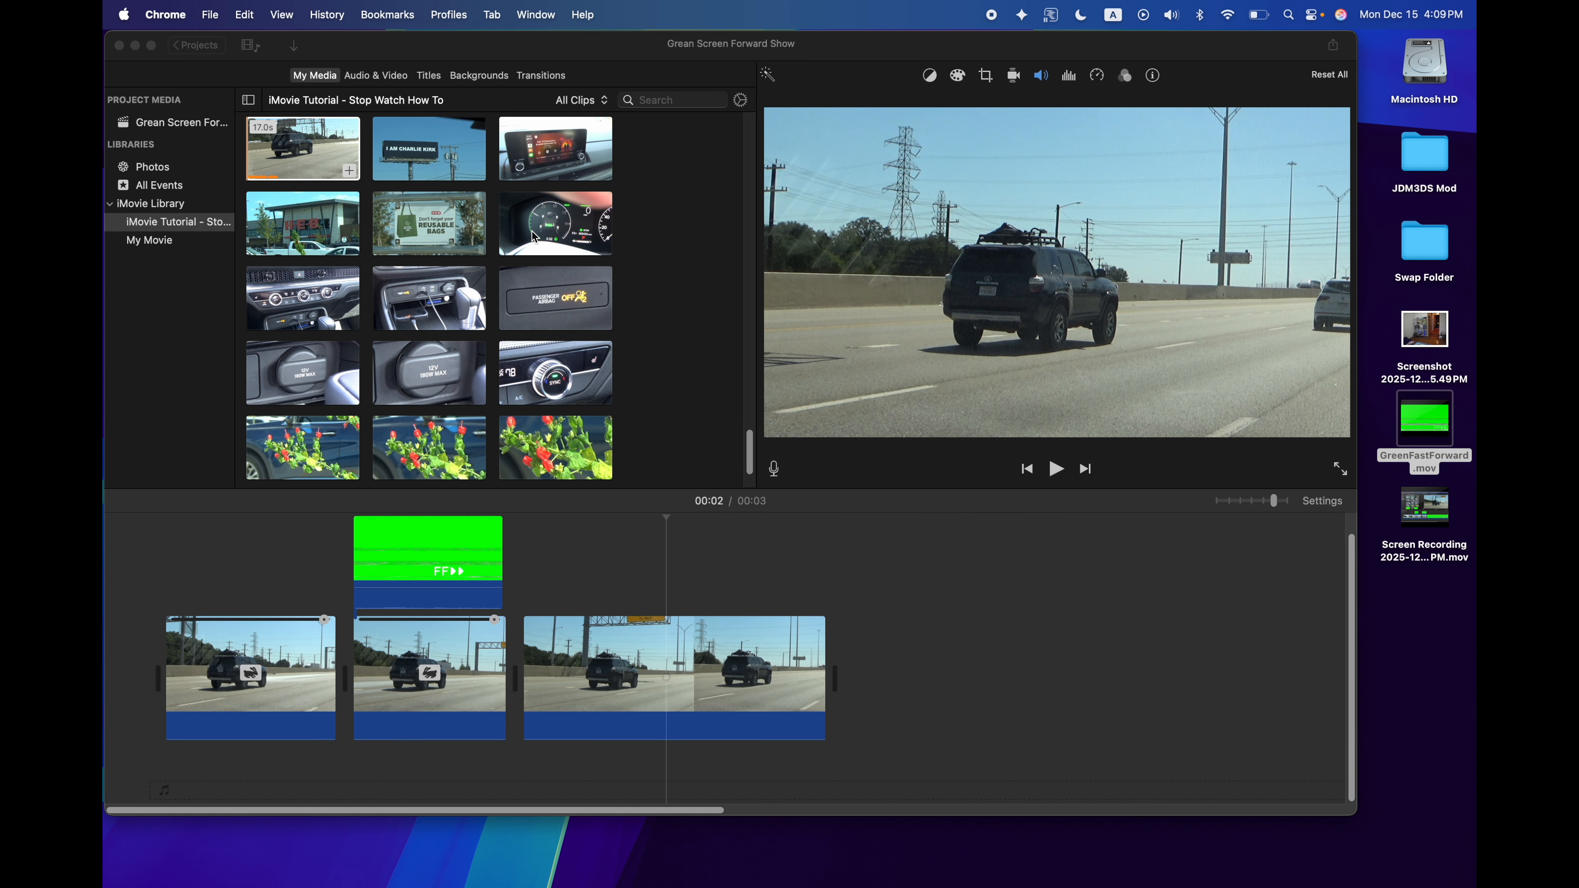
- View the media import window on the Desktop folder, close it without importing, and look at the Import Media command
click(295, 46)
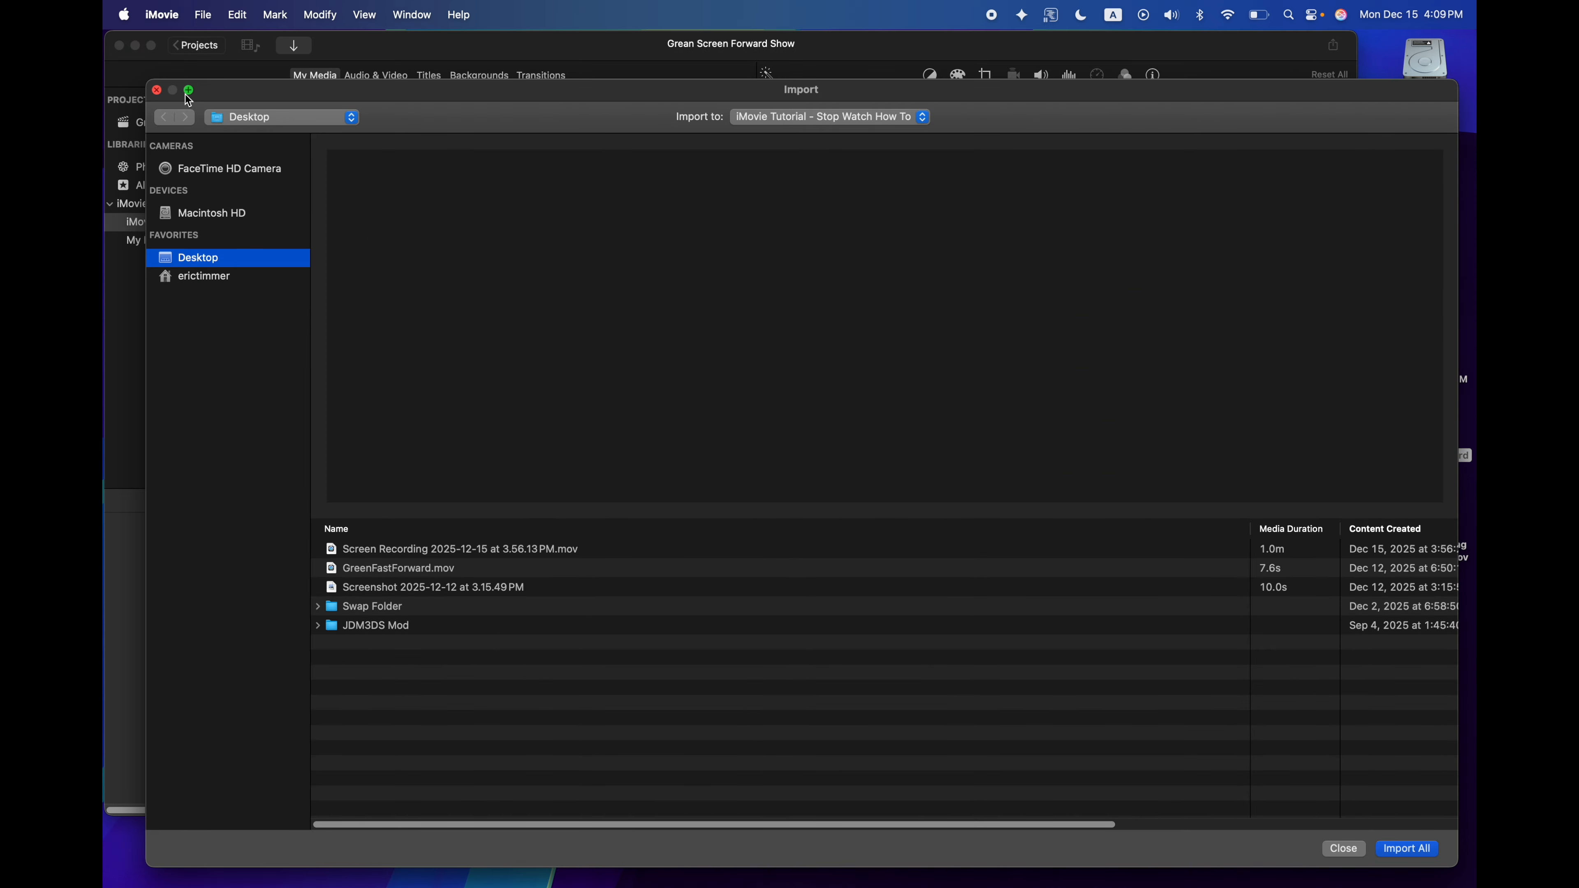
click(157, 91)
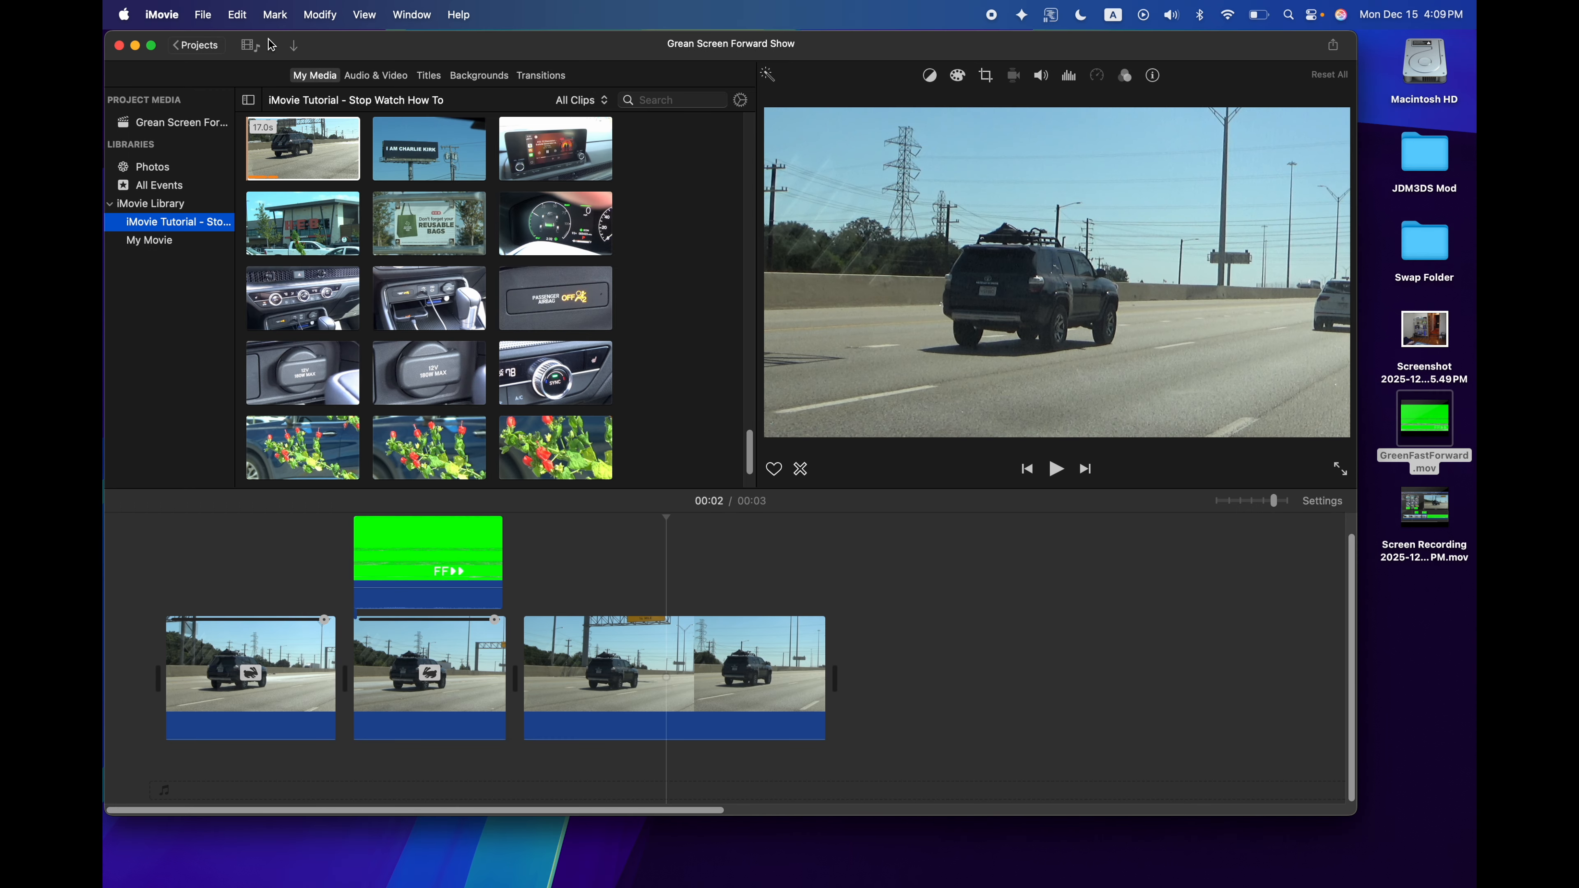
click(201, 21)
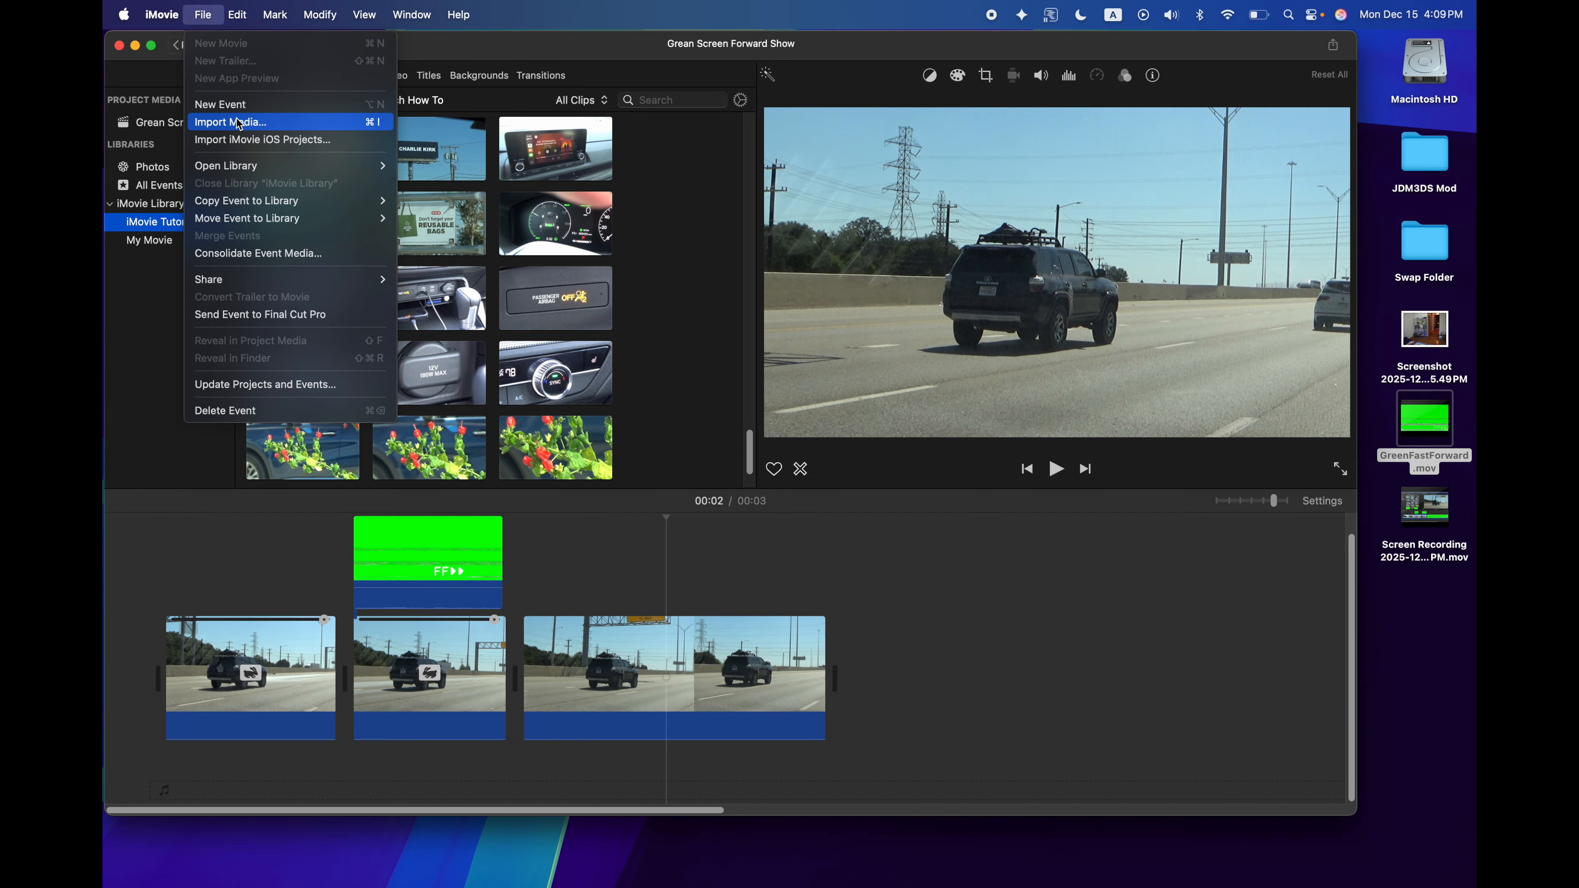
click(1037, 616)
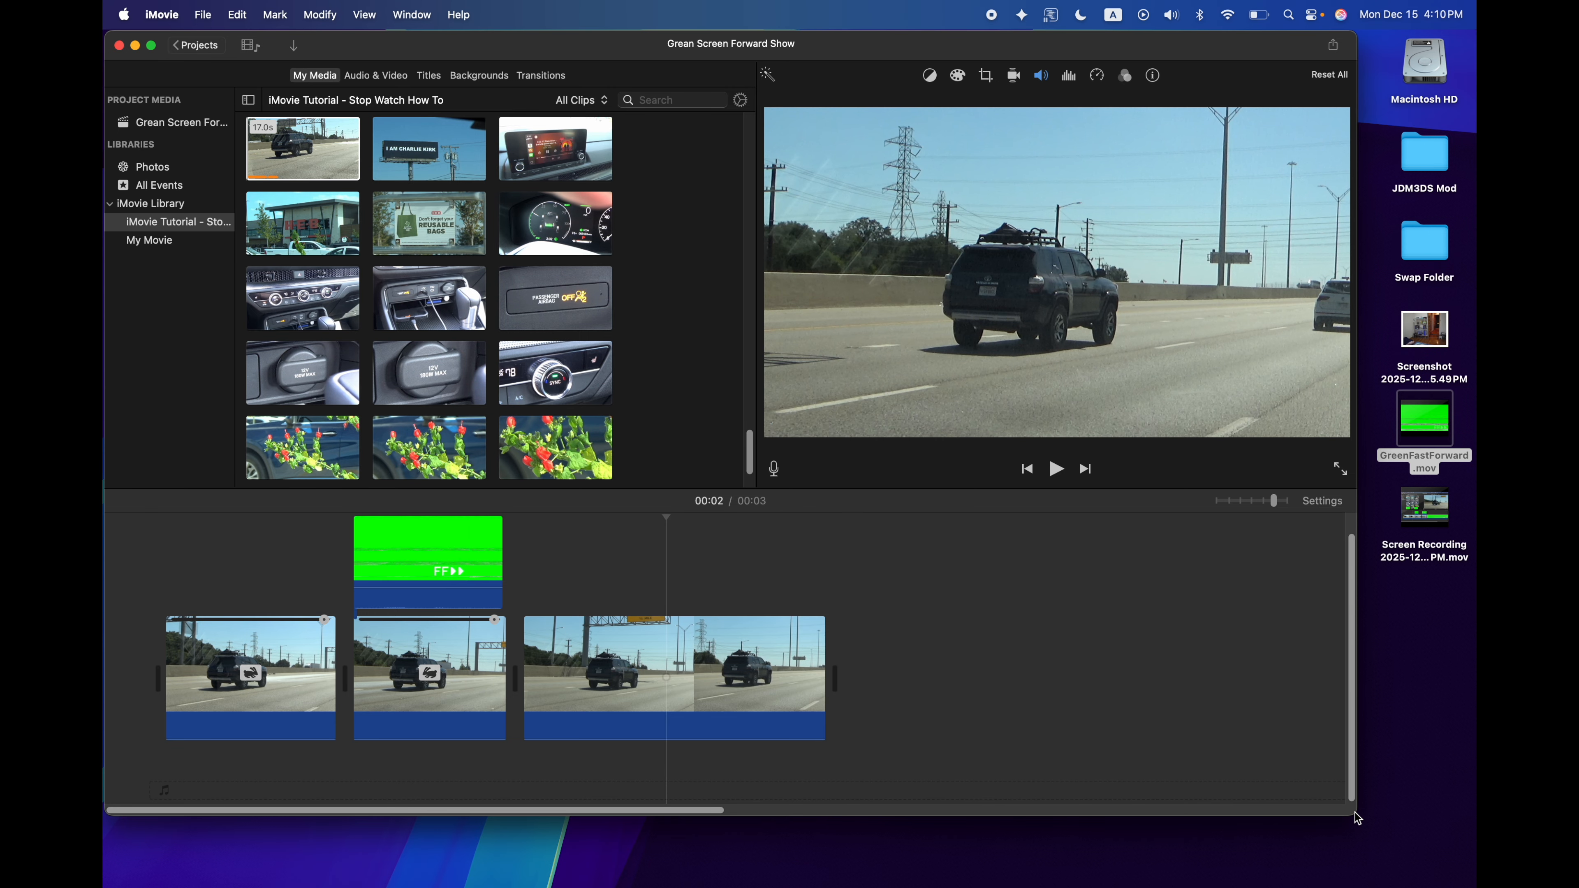
- Enlarge the iMovie window to fill most of the screen
drag(1356, 816, 1468, 842)
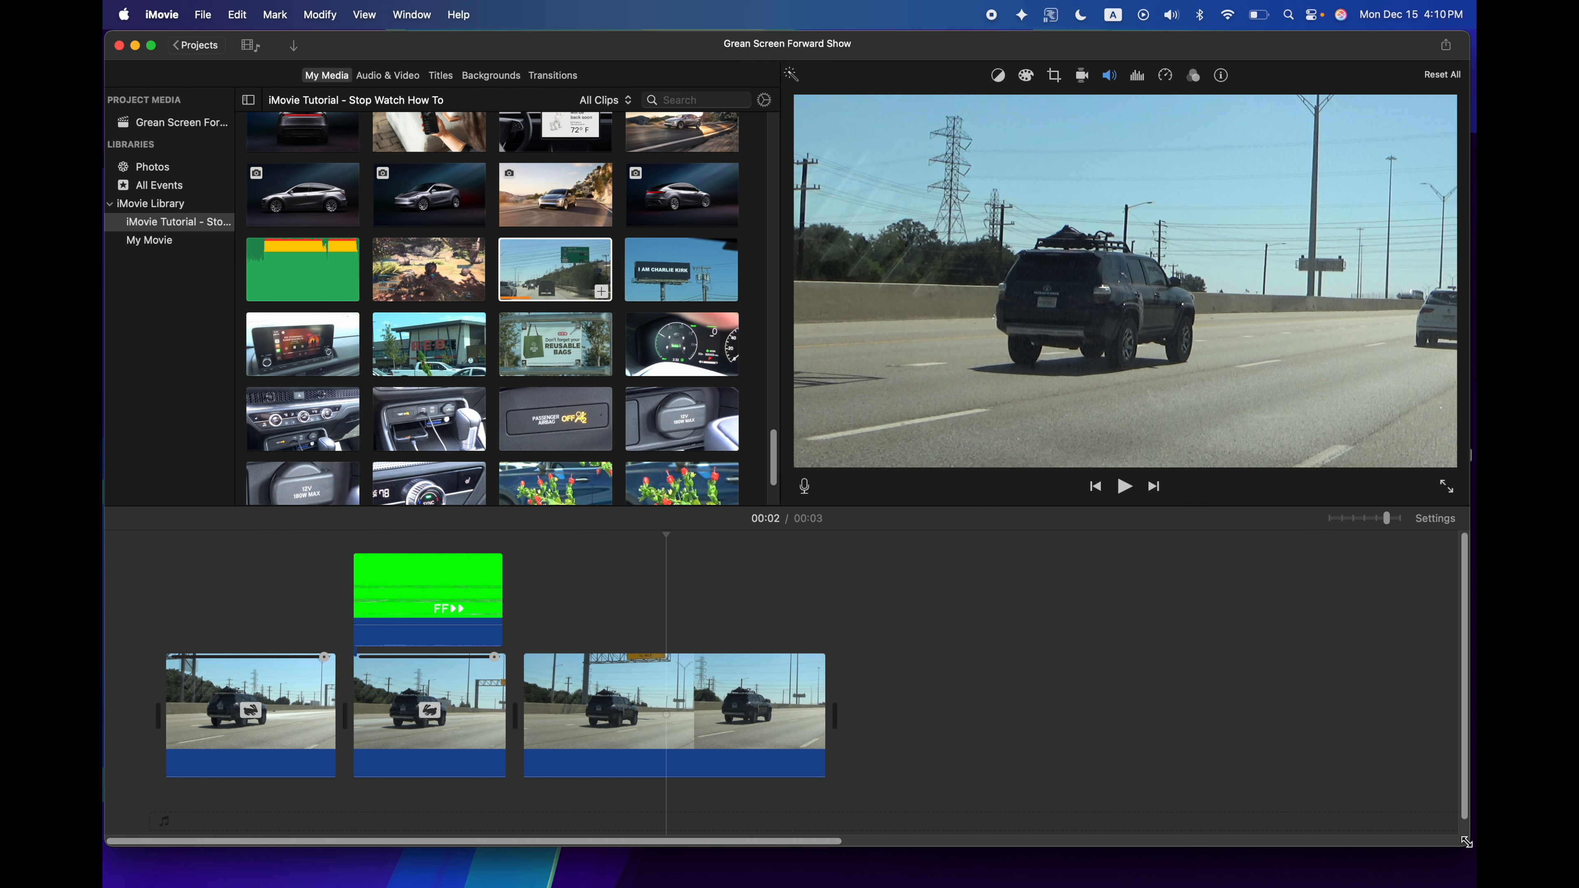